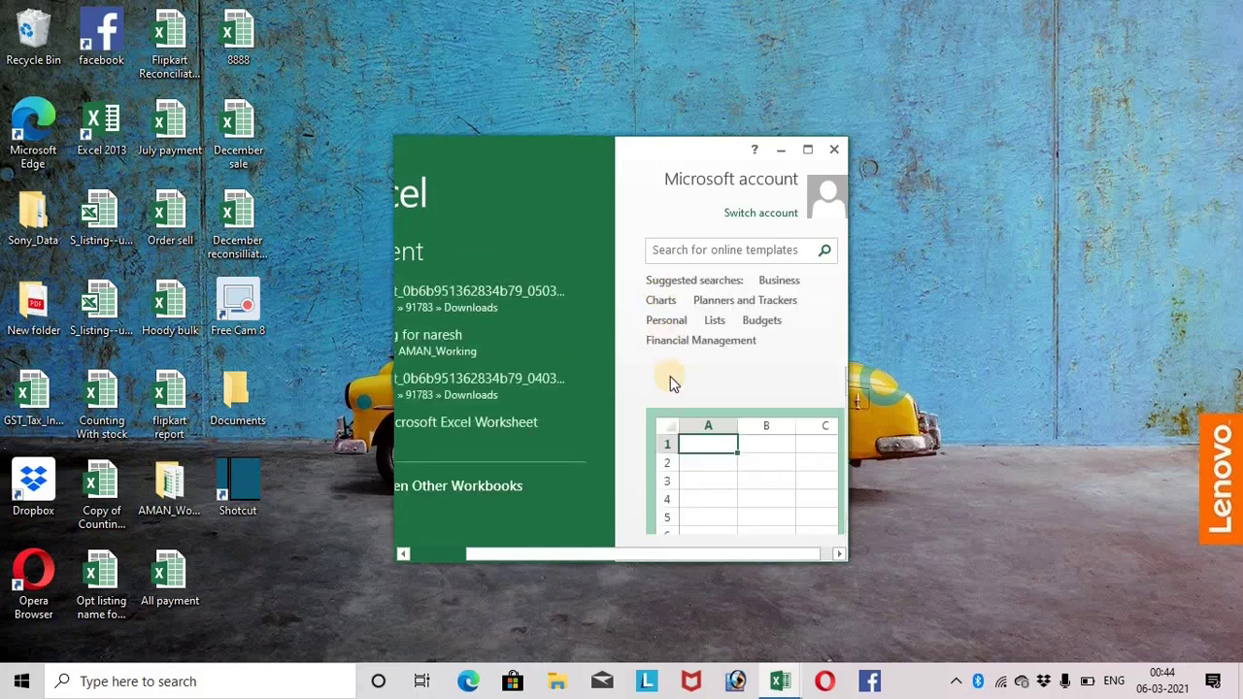
Create a new blank workbook and maximize its window.
left_click(722, 479)
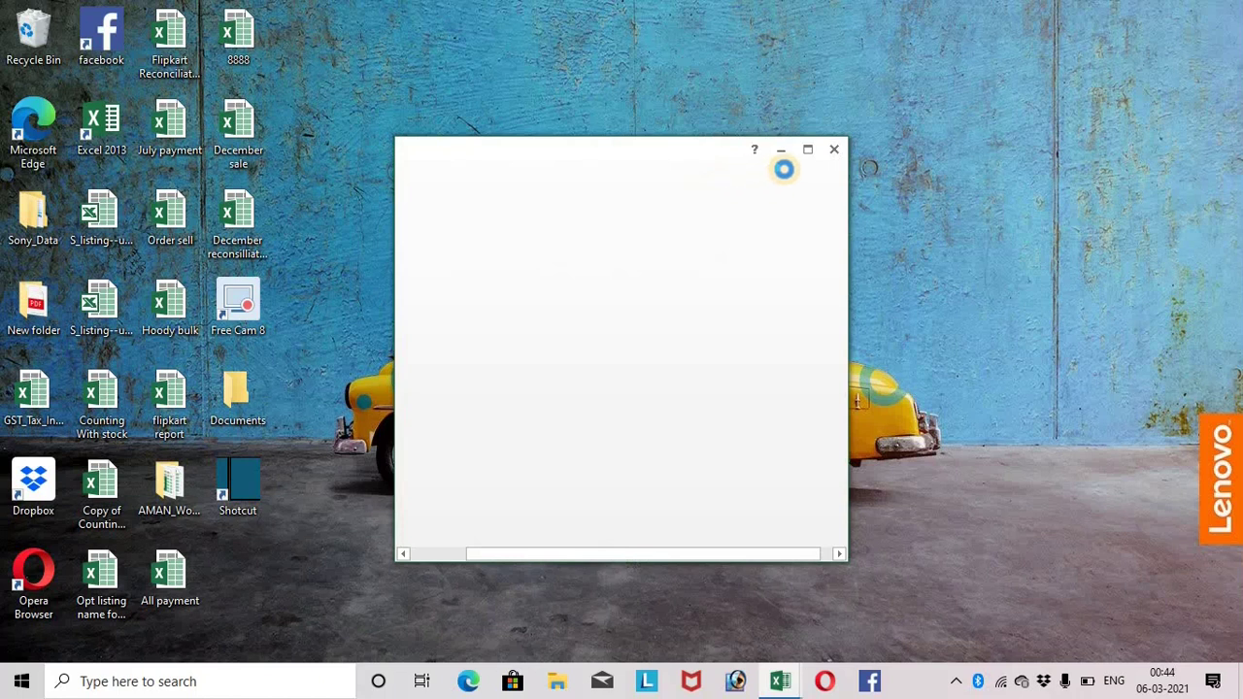
left_click(808, 149)
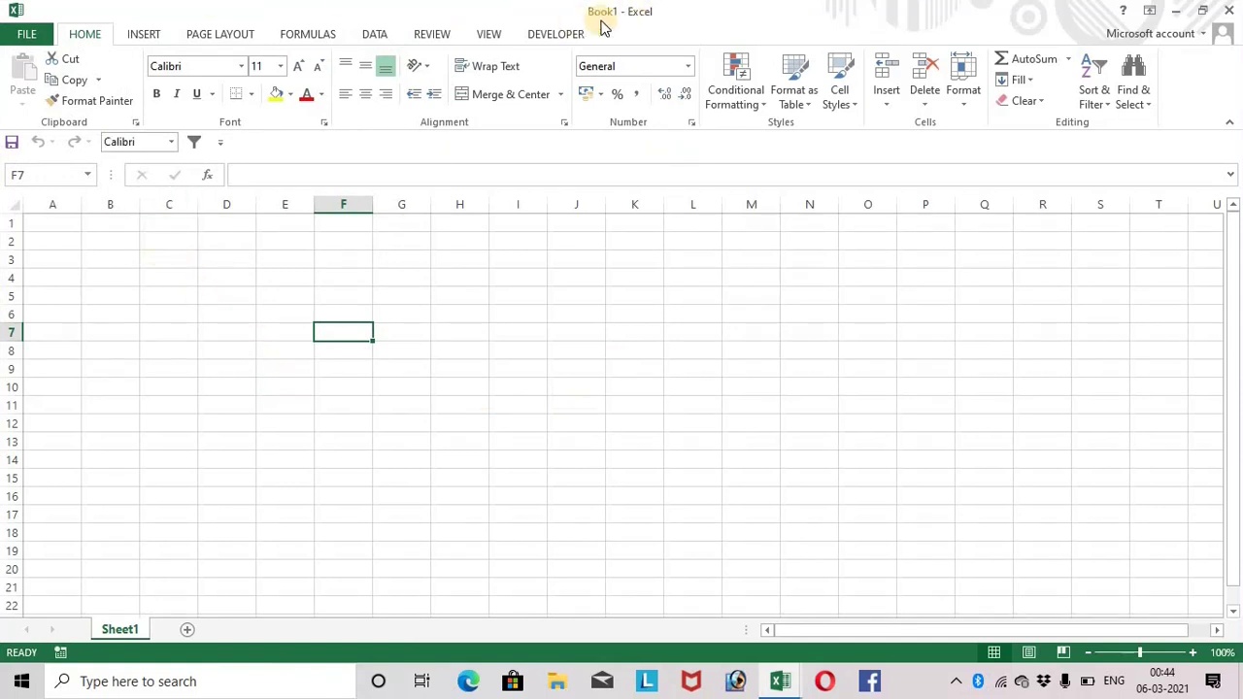
left_click(125, 266)
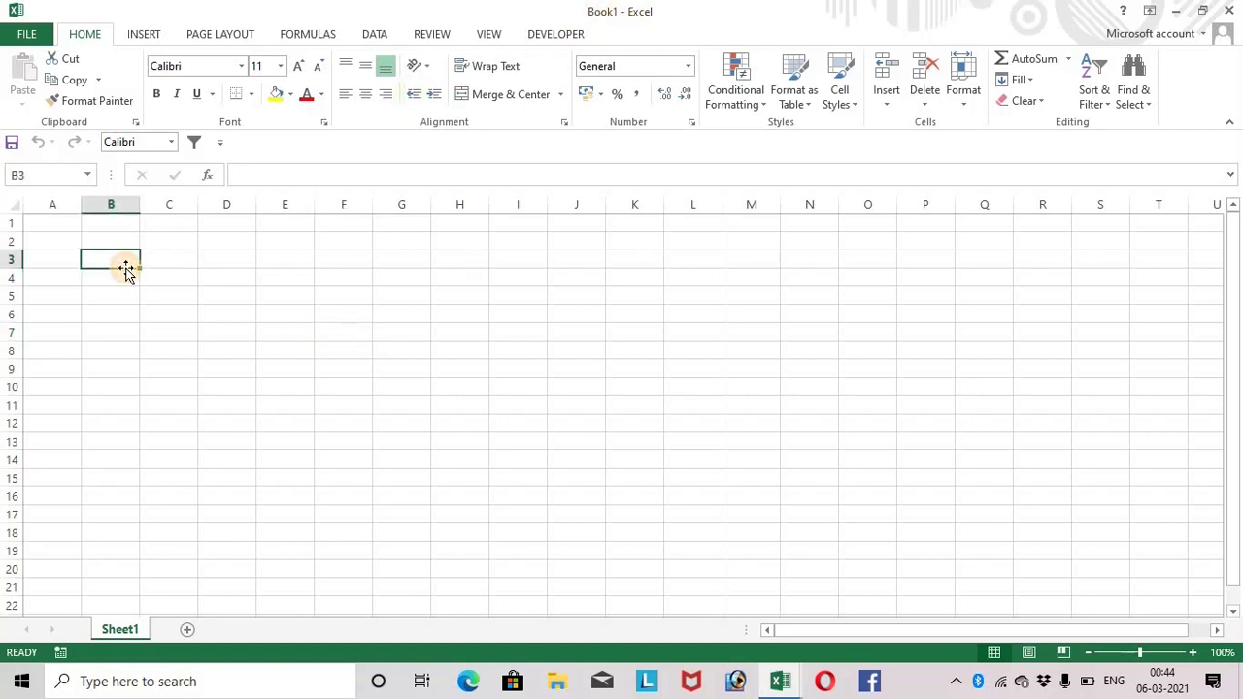
Select cell A2 and look at the Office Clipboard pane, closing it again.
left_click(67, 238)
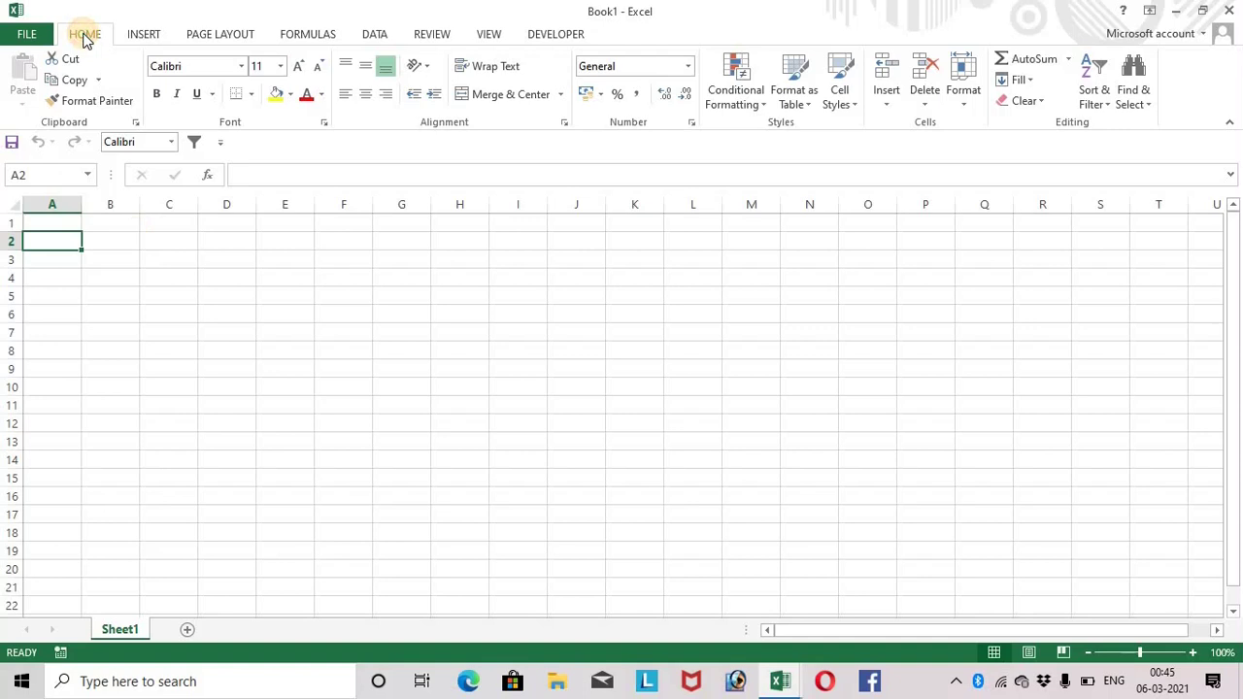
left_click(136, 122)
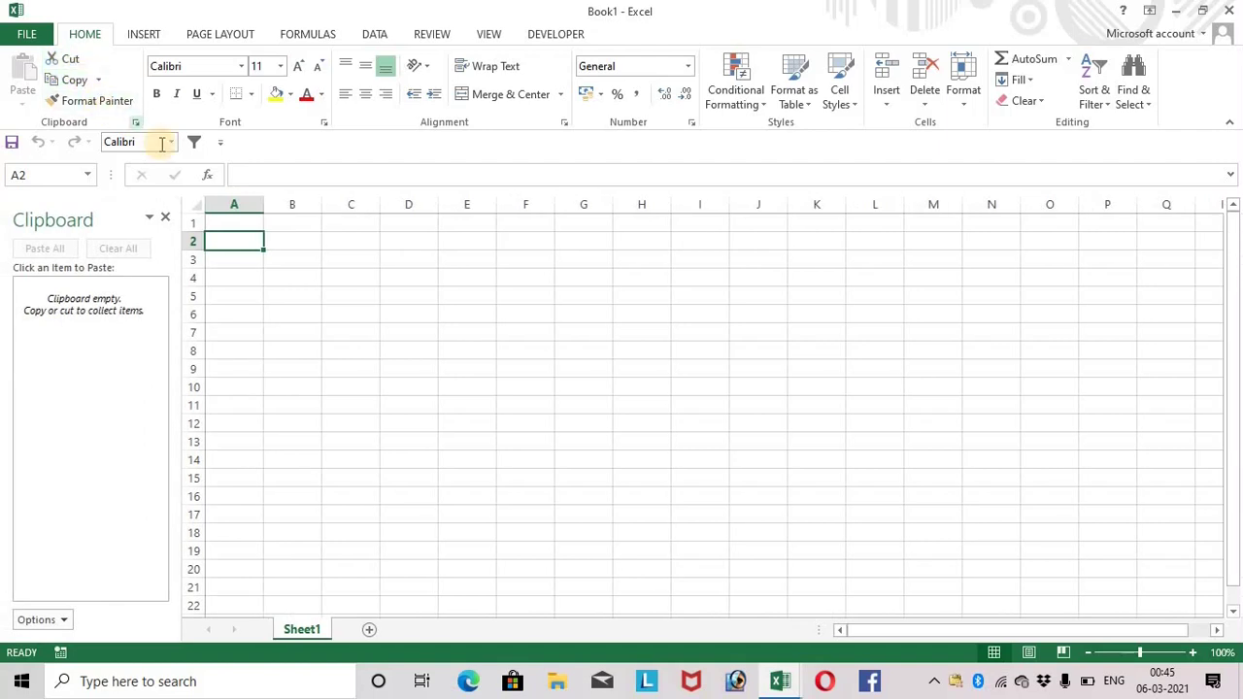
left_click(166, 215)
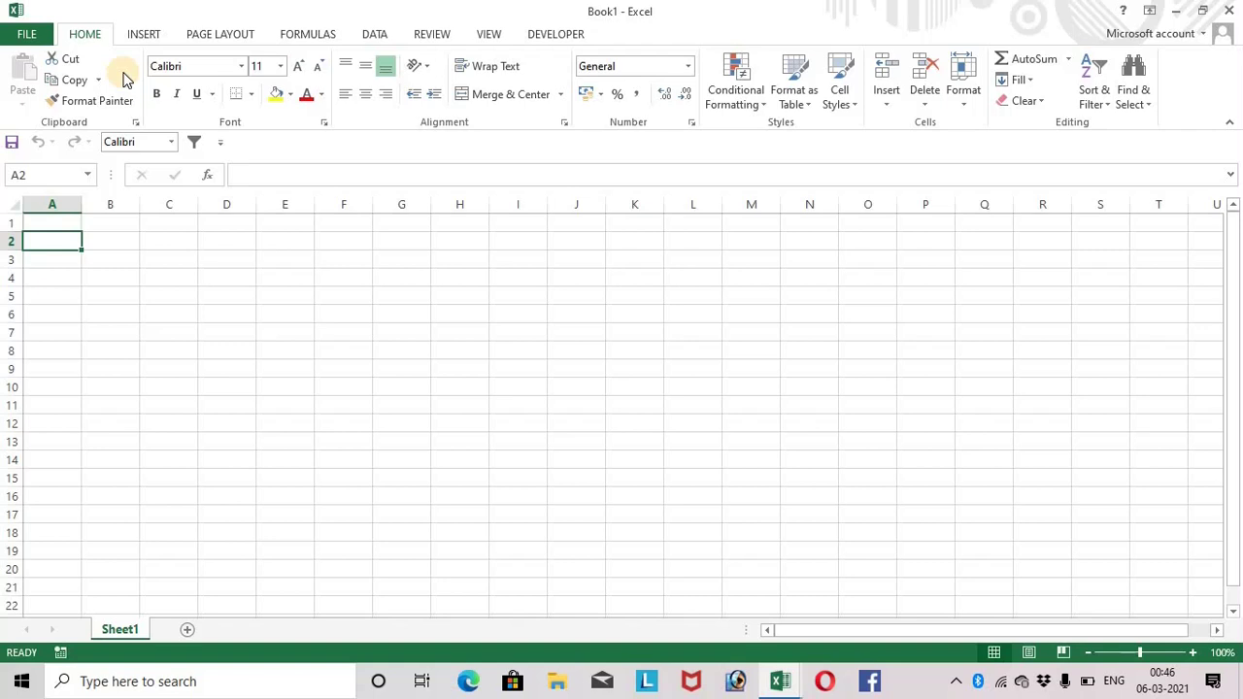
Enter 1 in cell A2 and 2 in cell A4.
type("1")
key("Return")
key("Return")
type("2")
key("ctrl+Return")
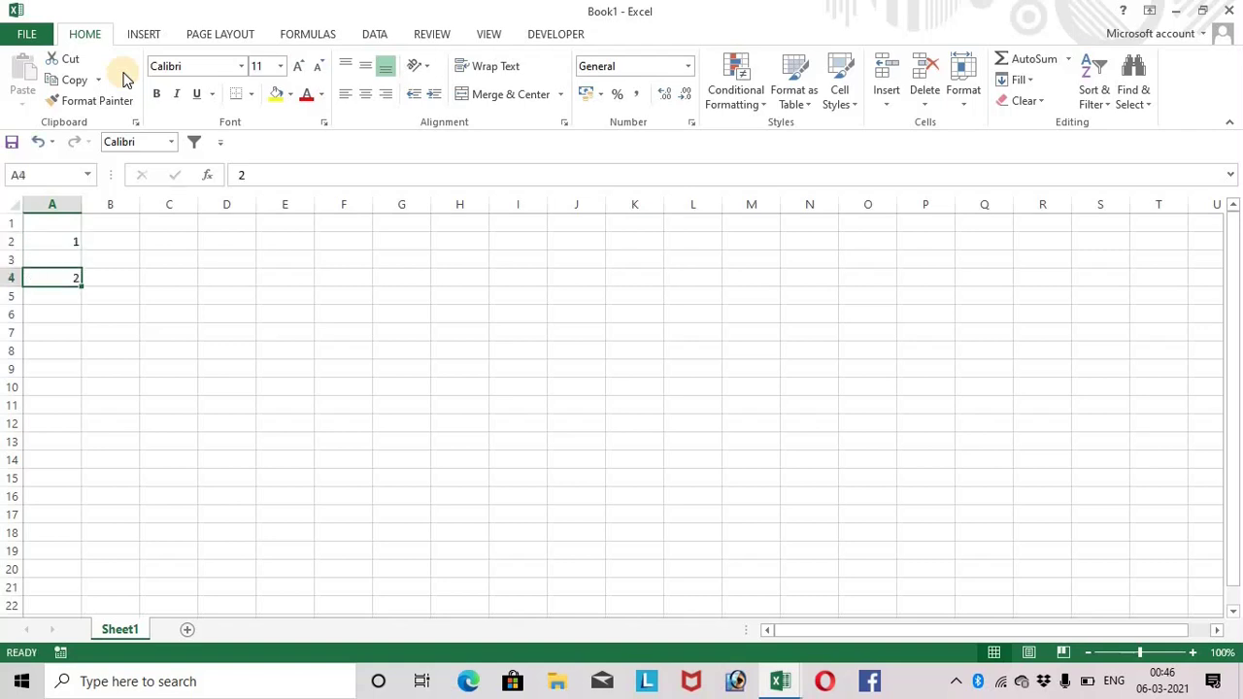
Enter 2 in each of the cells A5, A6, A8 and A9.
type("2")
key("Return")
type("2")
key("Return")
key("Return")
type("2")
key("Return")
type("2")
key("Return")
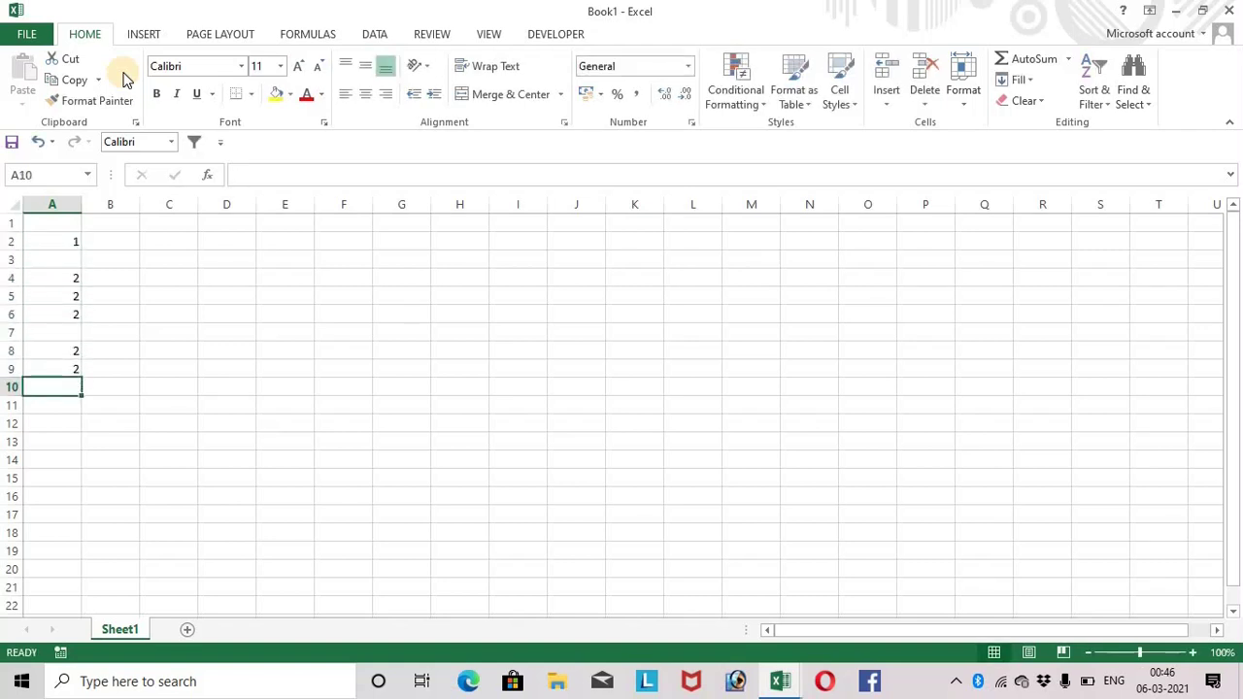
Enter 23 in the empty cell A3 and replace the value in A4 with 6464.
key("Up")
key("Up")
key("Up")
key("Up")
key("Up")
key("Up")
key("Up")
type("23")
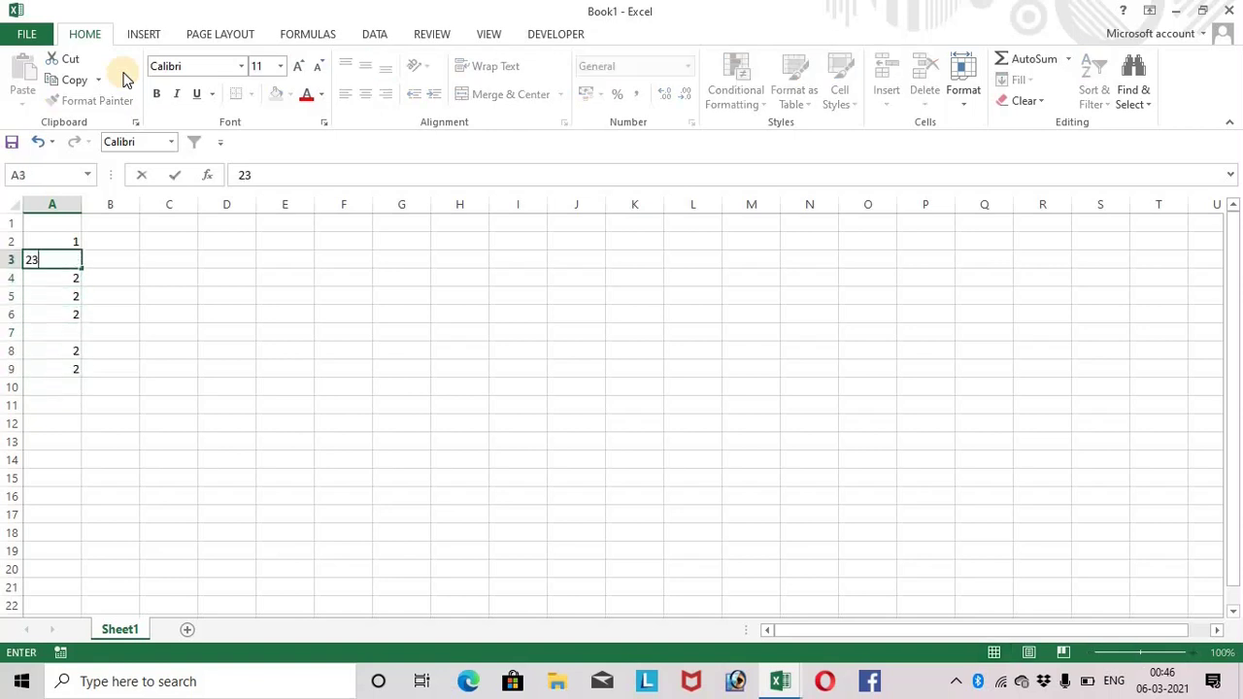
key("Return")
type("6464")
key("Return")
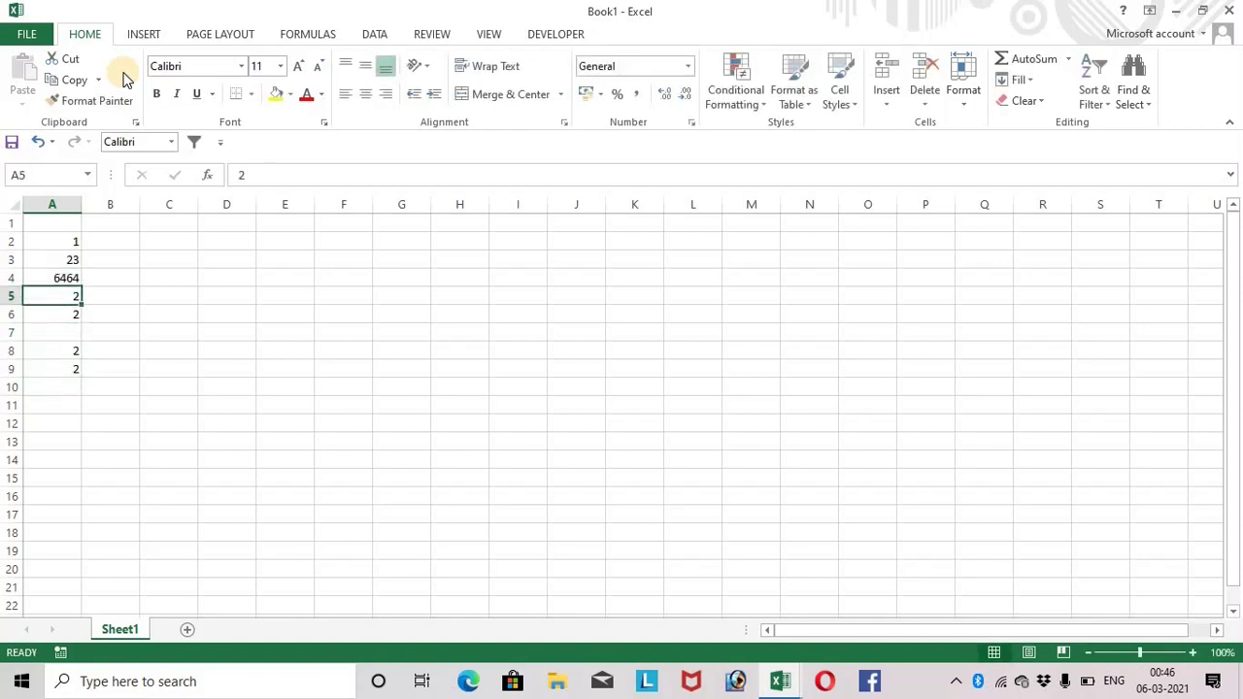
Fill cells A5 to A9 with the values 41, 162, 13246, 12 and 64.
type("41")
key("Return")
type("162")
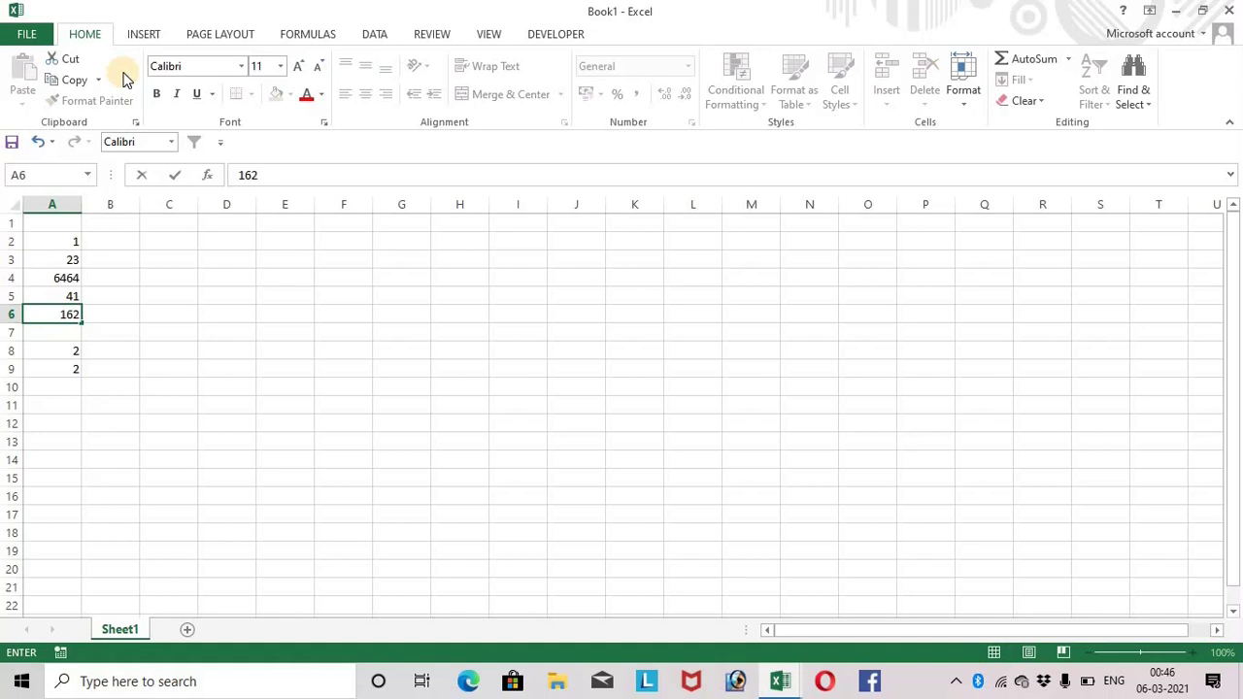
key("Return")
type("13246")
key("Return")
type("12")
key("Return")
type("64")
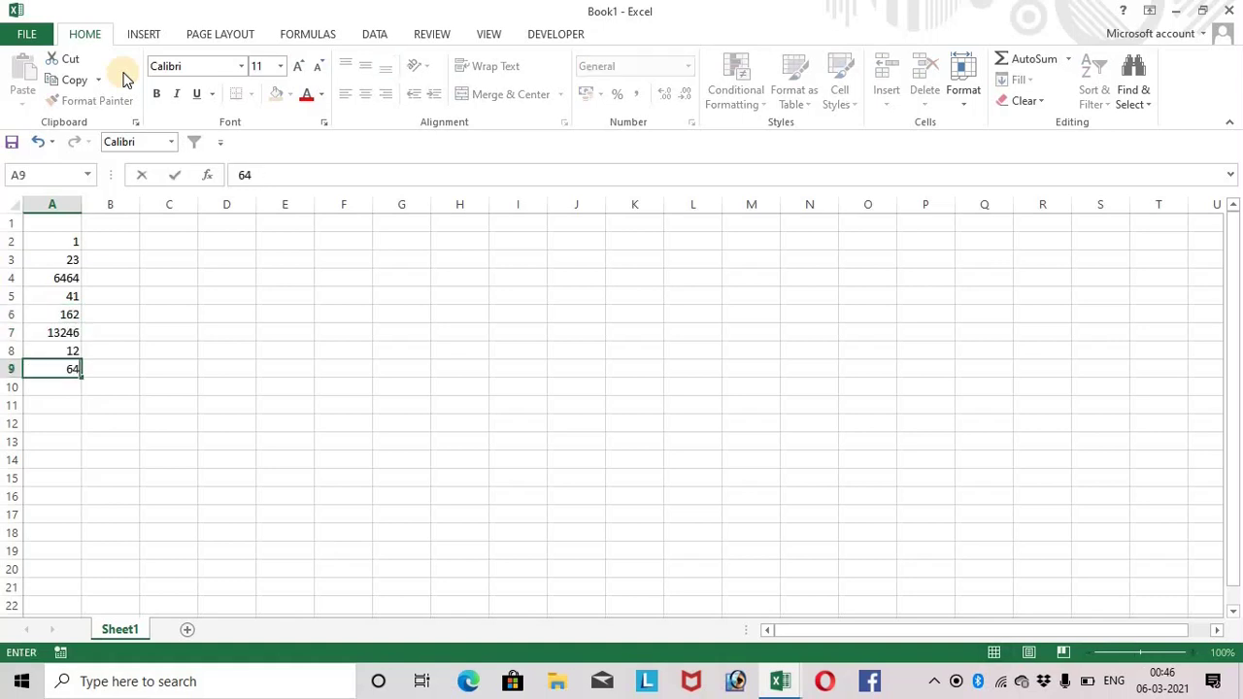
key("Return")
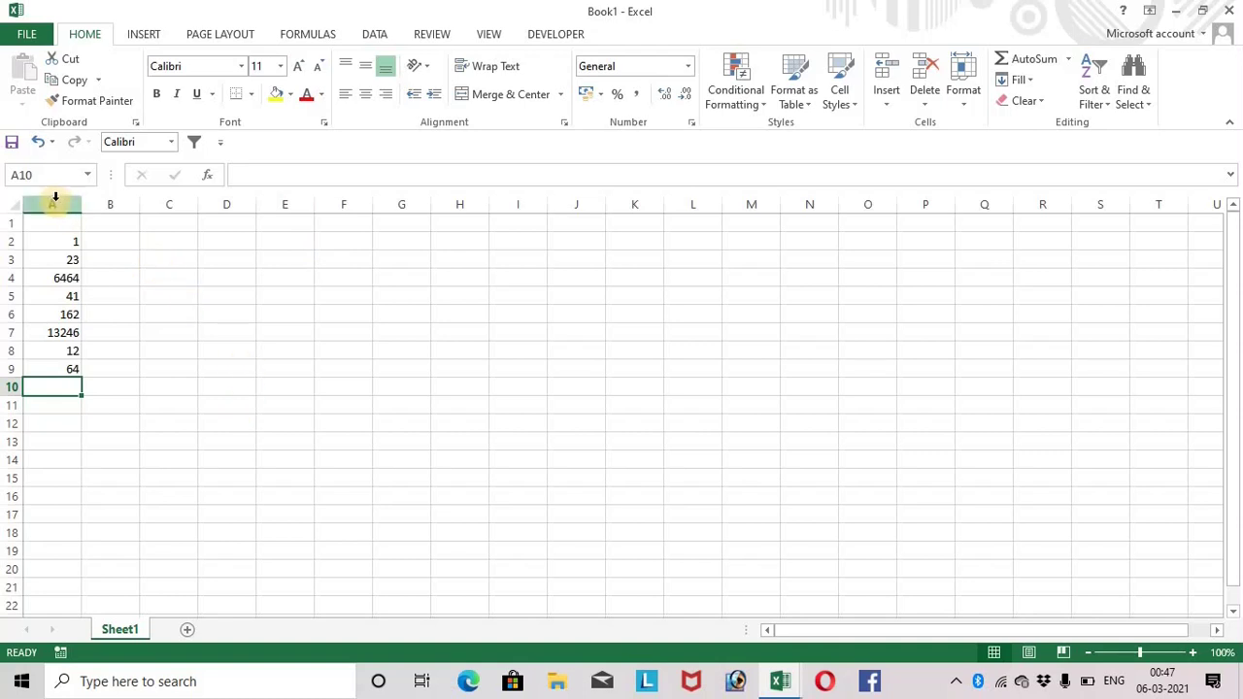
Start saving the workbook and browse to the New Volume (D:) drive as the save location.
left_click(12, 146)
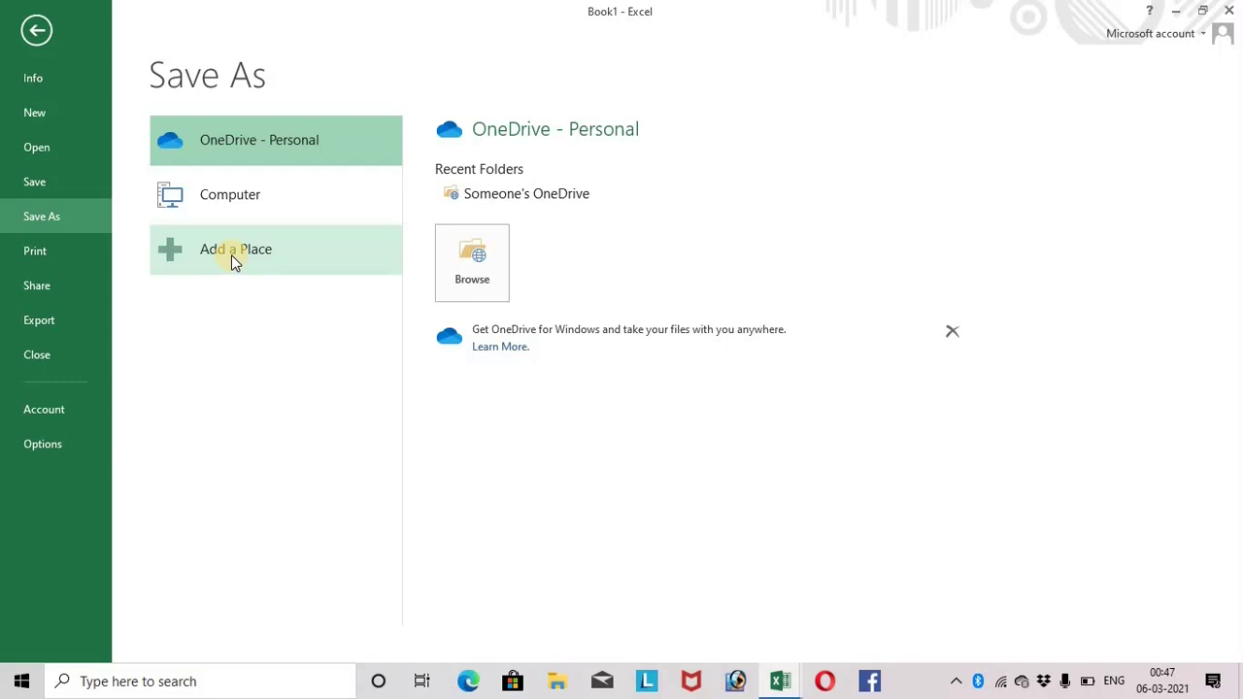
left_click(469, 259)
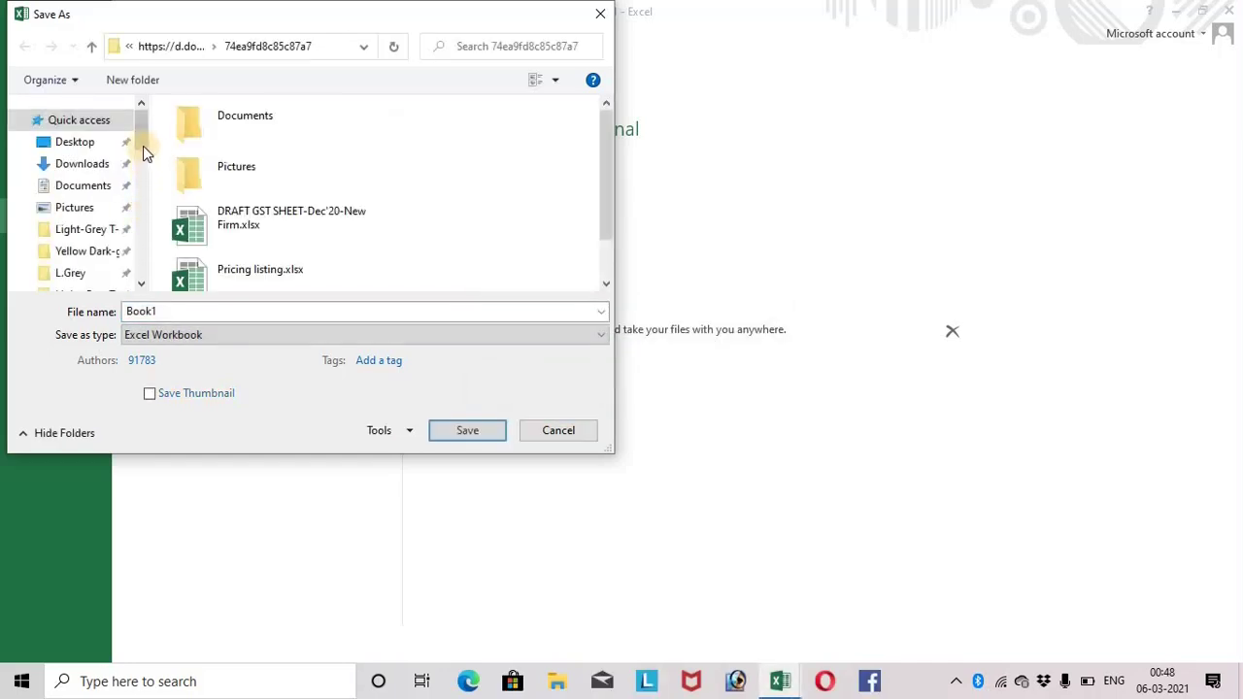
left_click_drag(142, 144, 148, 222)
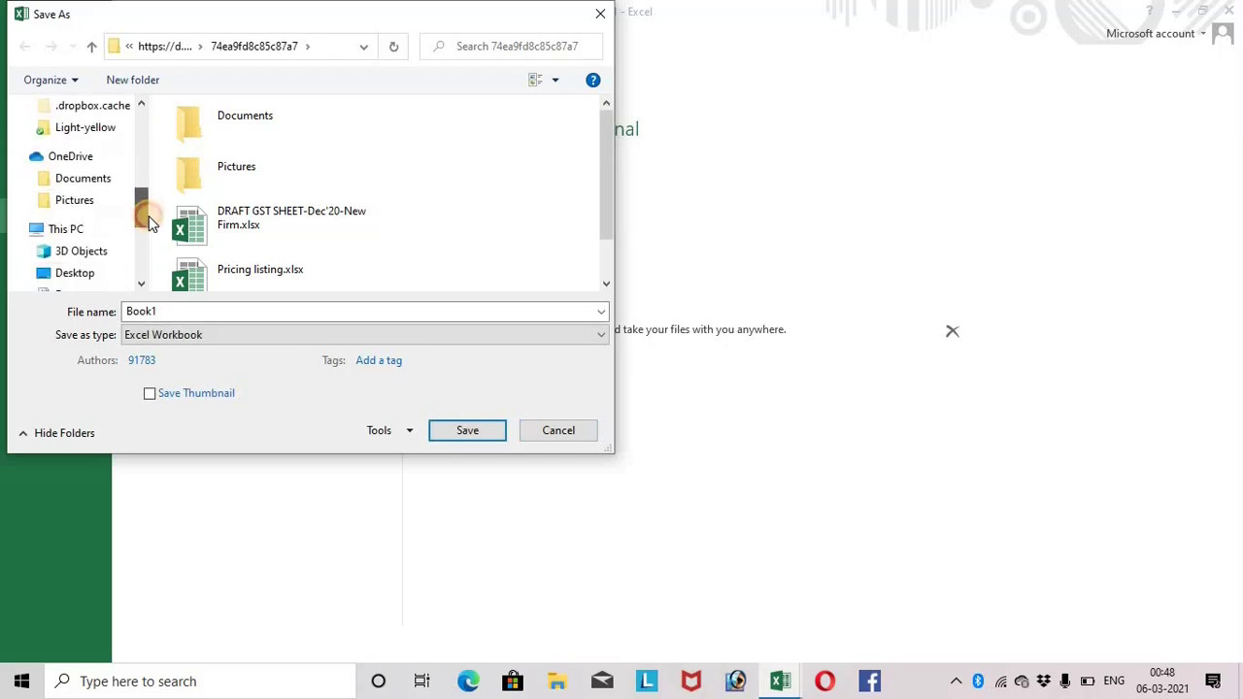
left_click(72, 234)
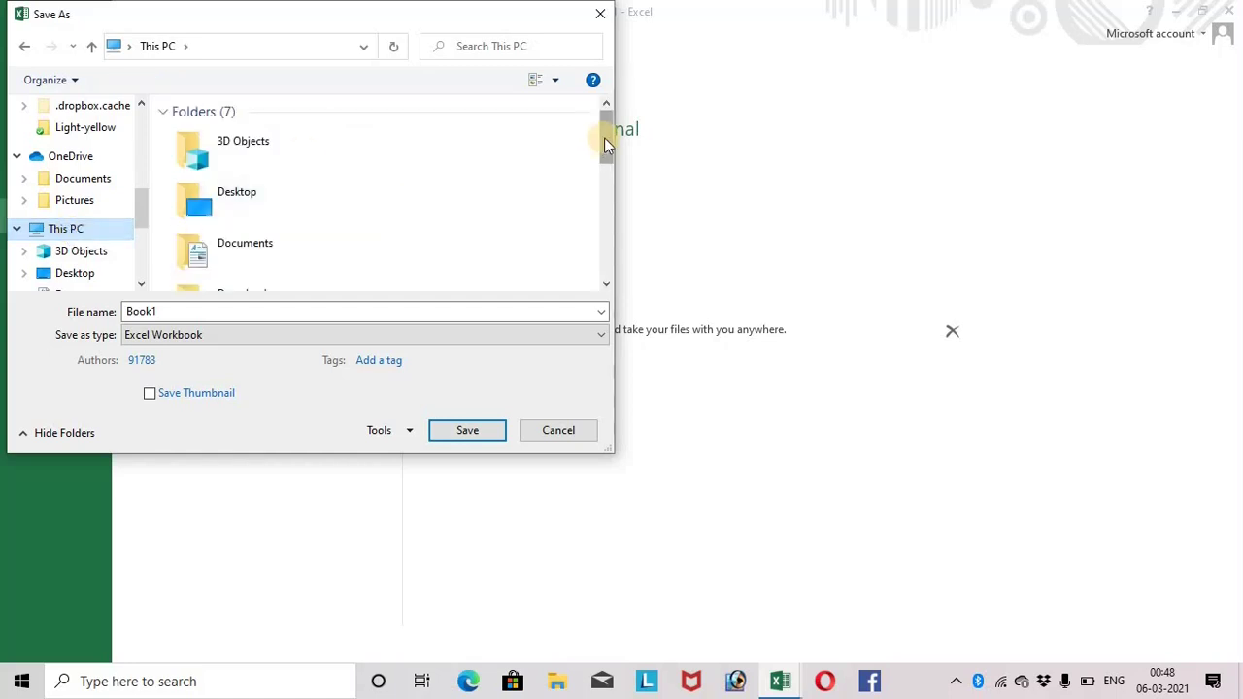
left_click_drag(604, 138, 605, 235)
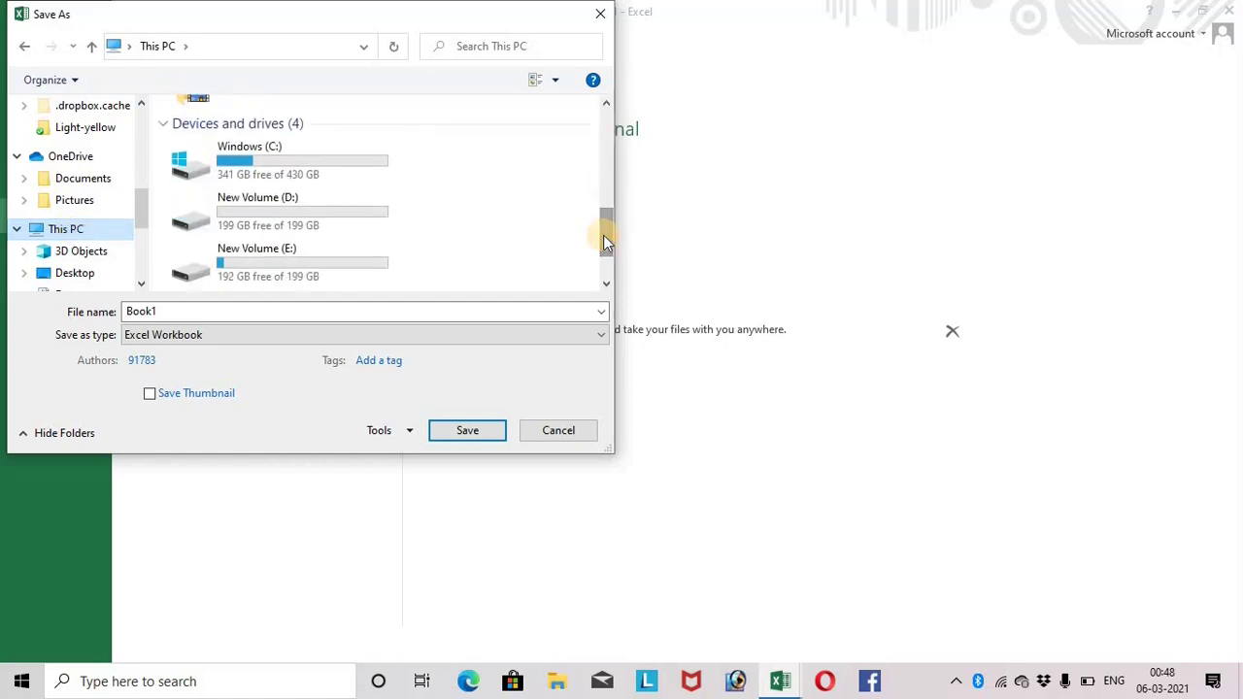
double_click(339, 220)
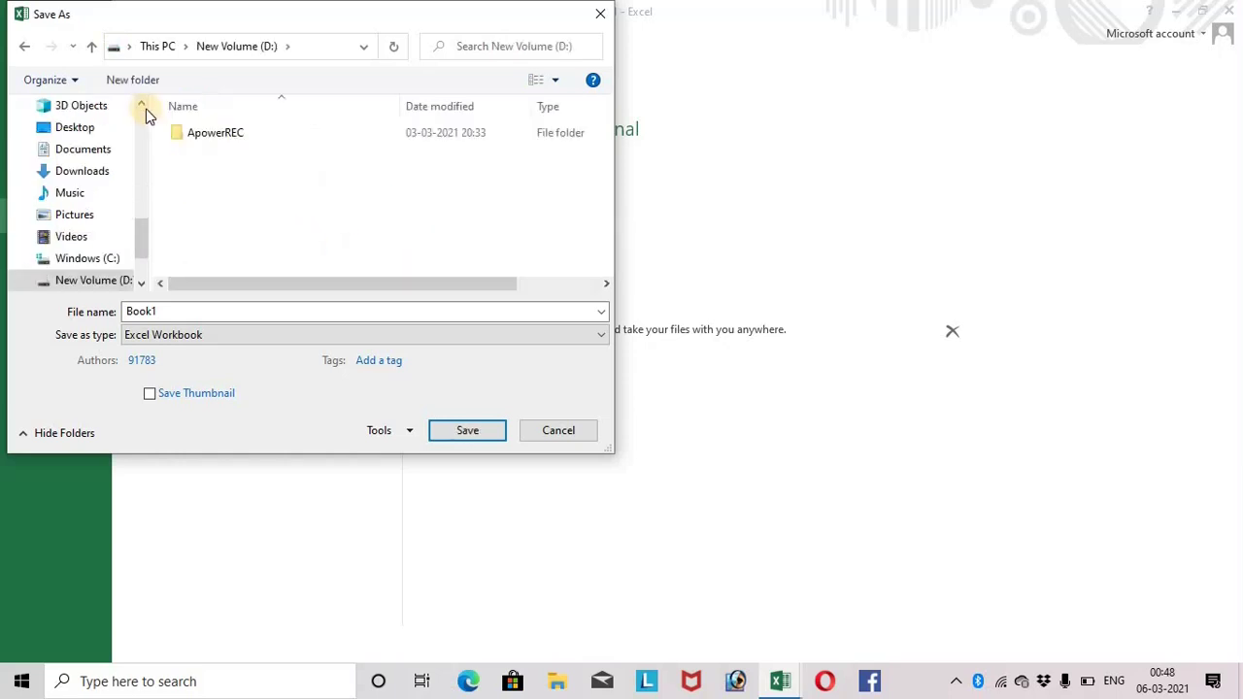
Create a folder named Xpert_Solution on the D: drive and open it.
left_click(133, 80)
type("Xpert_Solution")
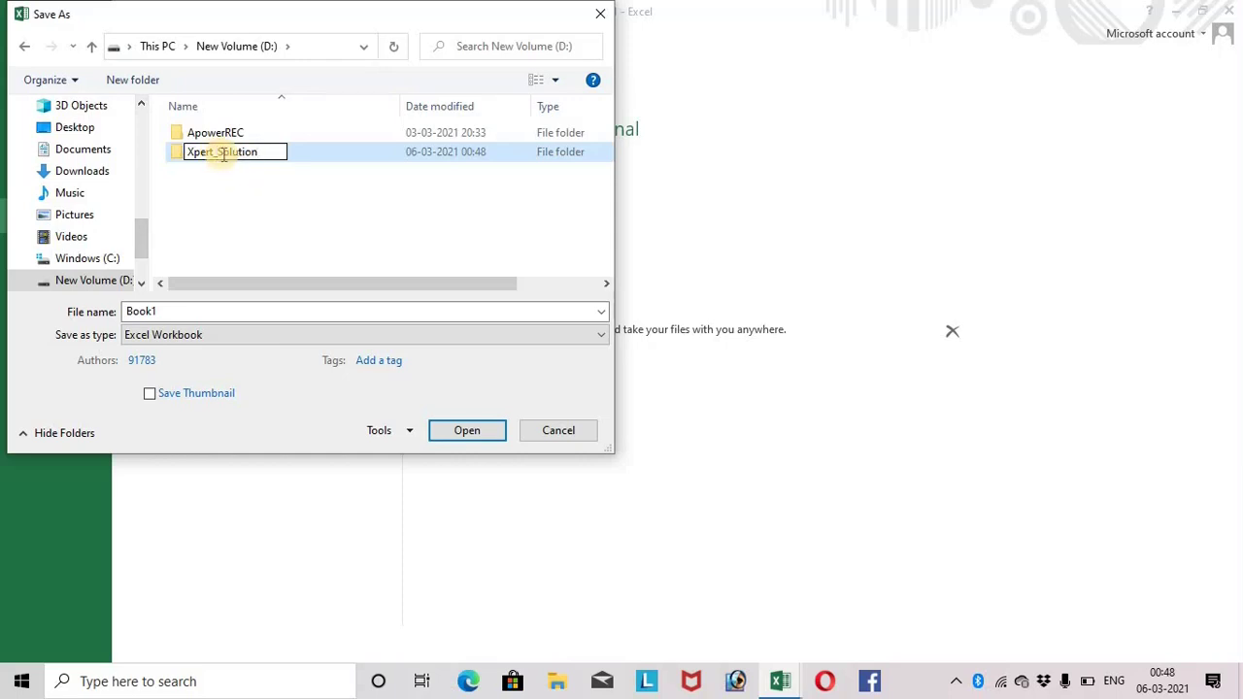
left_click(218, 153)
left_click(191, 163)
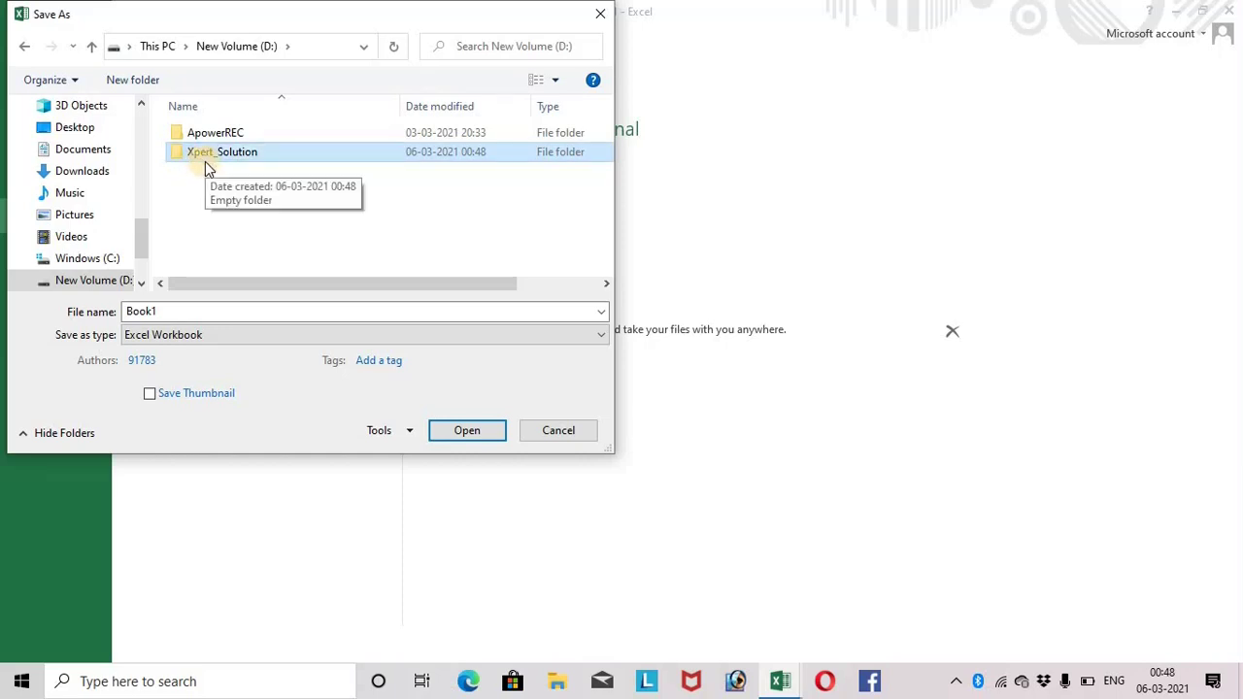
double_click(211, 151)
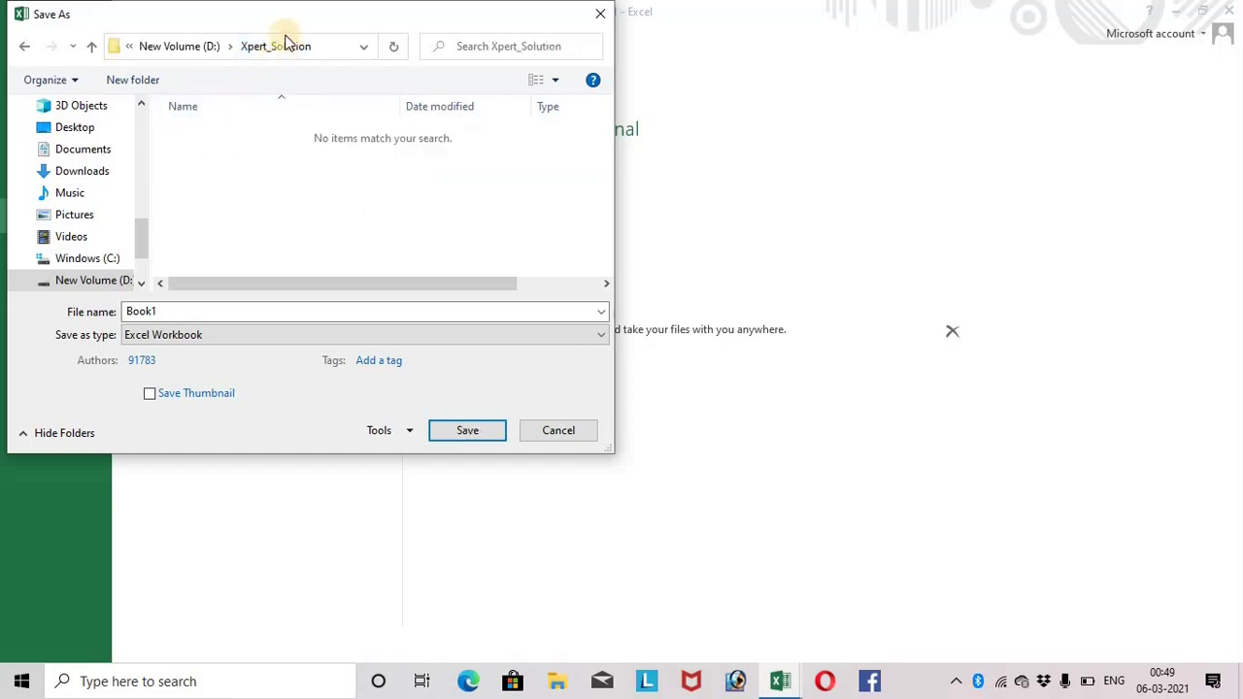
Save the workbook under the file name Xcel_Basic in the Xpert_Solution folder.
left_click(191, 309)
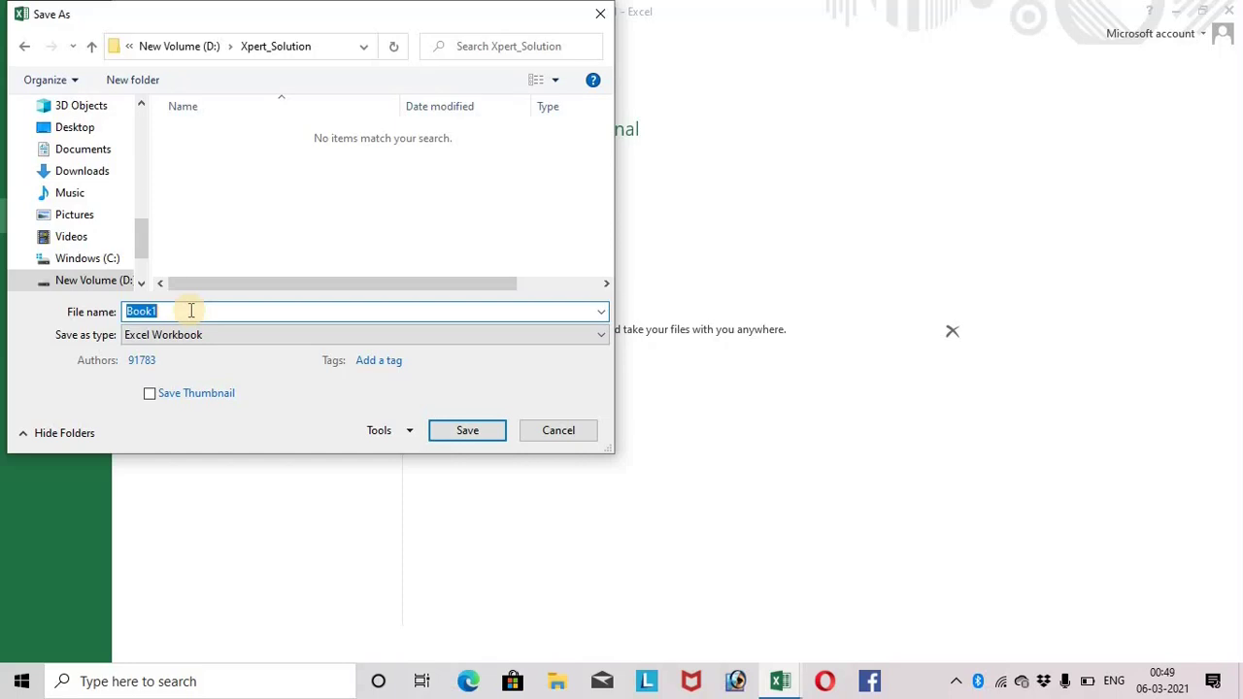
type("Xcel_Basic")
key("Return")
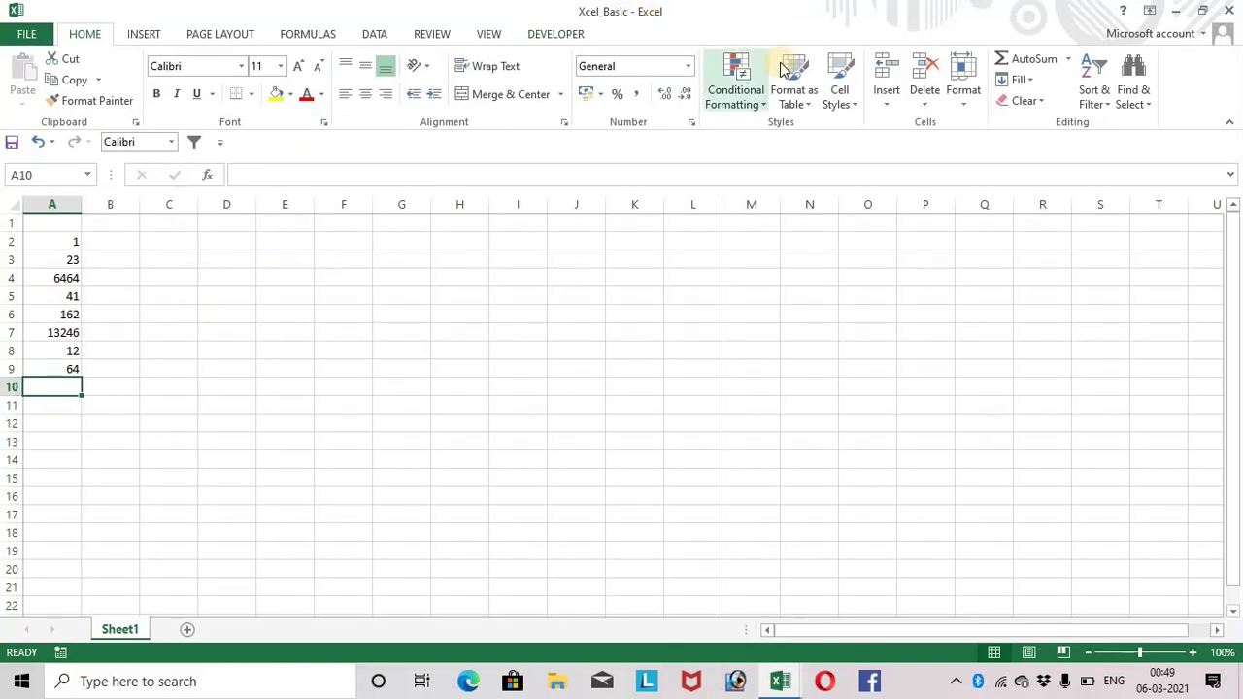
left_click(55, 241)
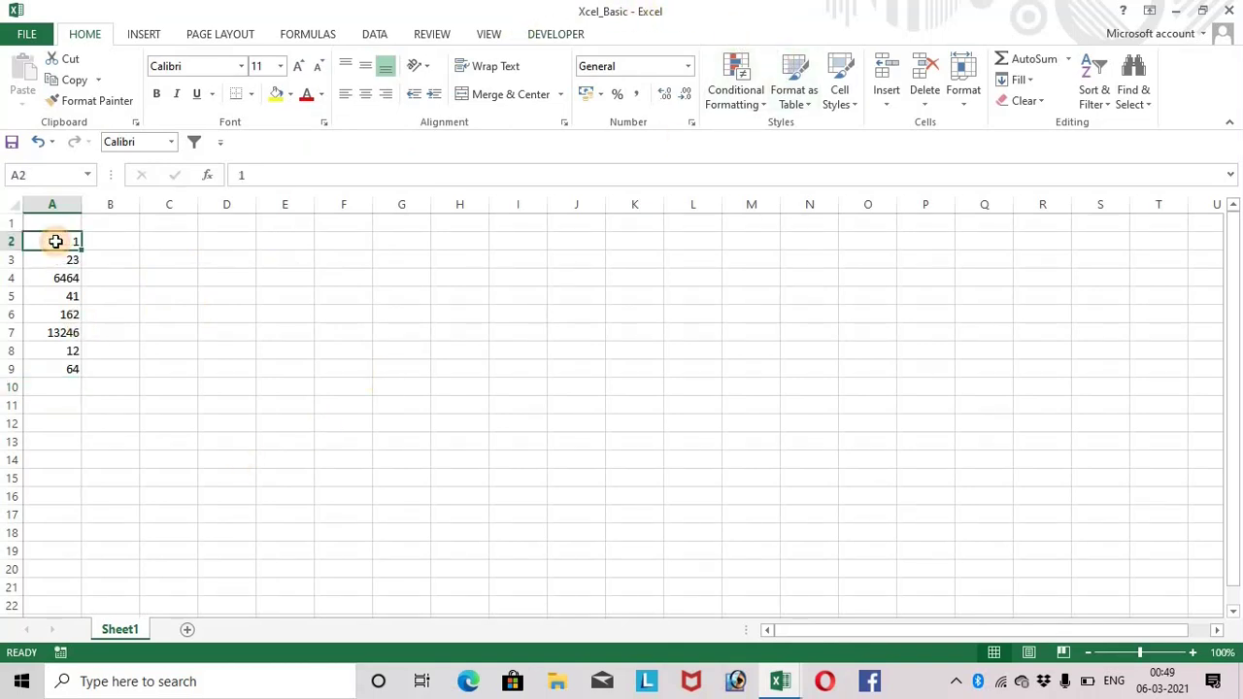
left_click(63, 389)
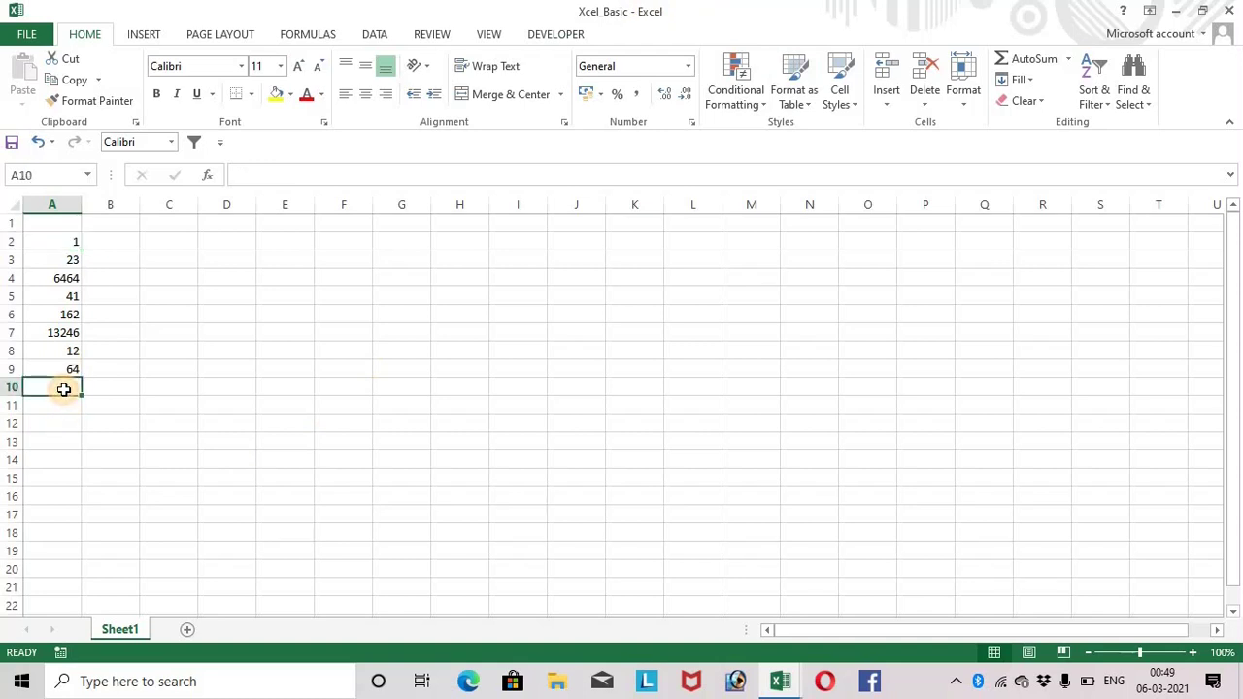
left_click(165, 280)
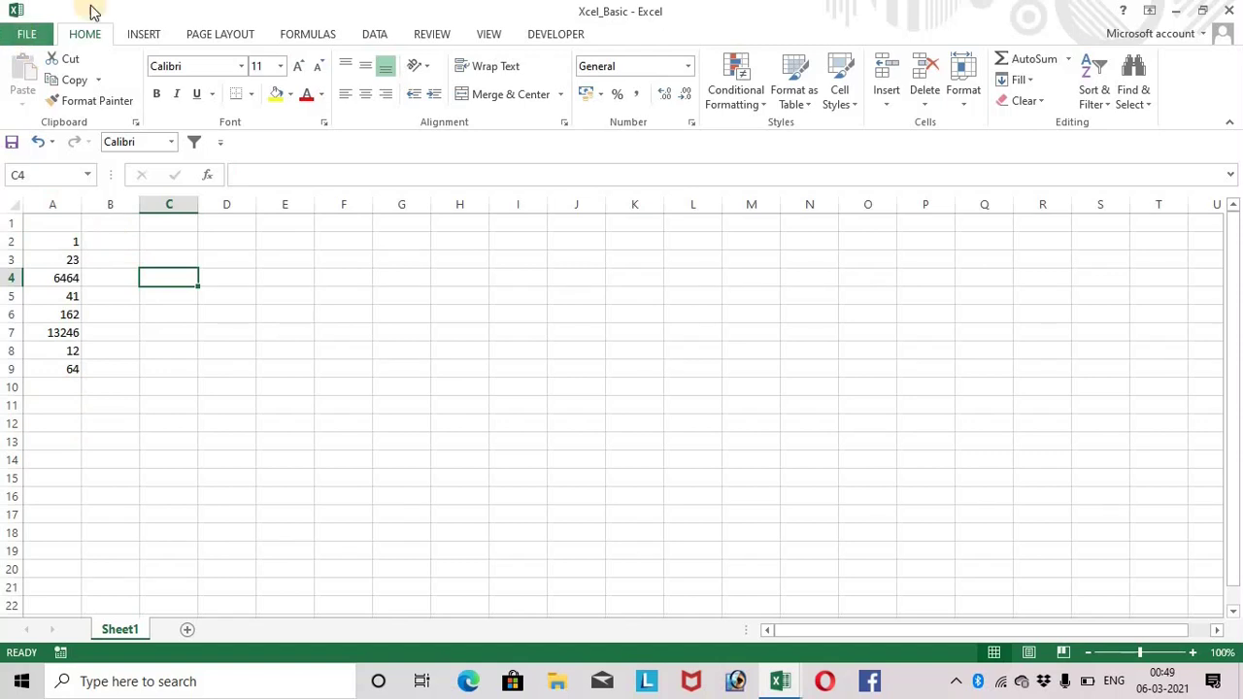
left_click(69, 246)
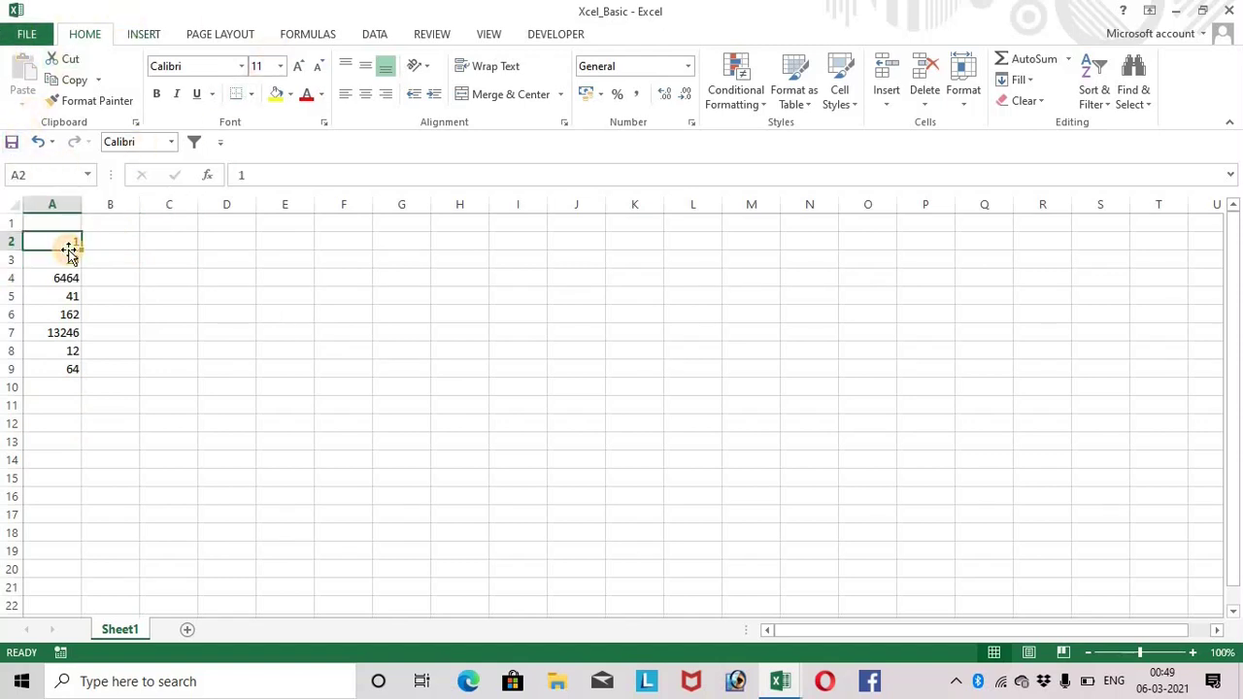
left_click_drag(72, 250, 75, 328)
left_click(149, 239)
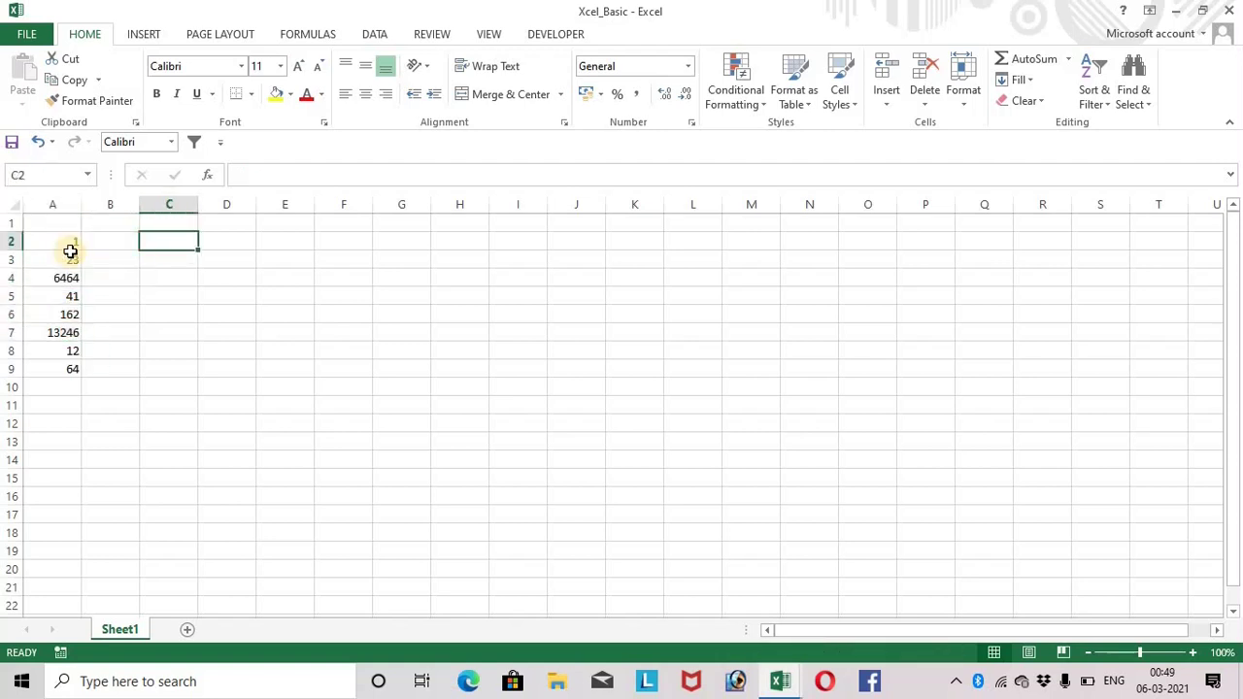
left_click(60, 254)
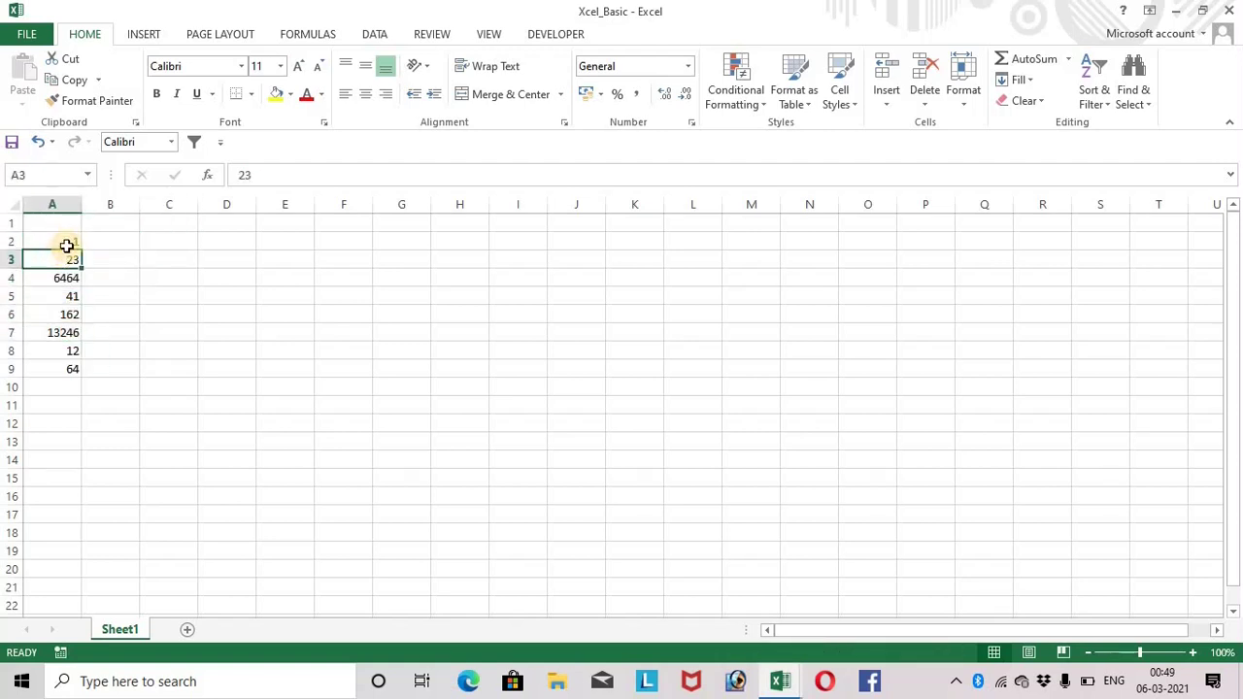
Cut the values in cells A2 to A5 to the clipboard.
left_click(70, 238)
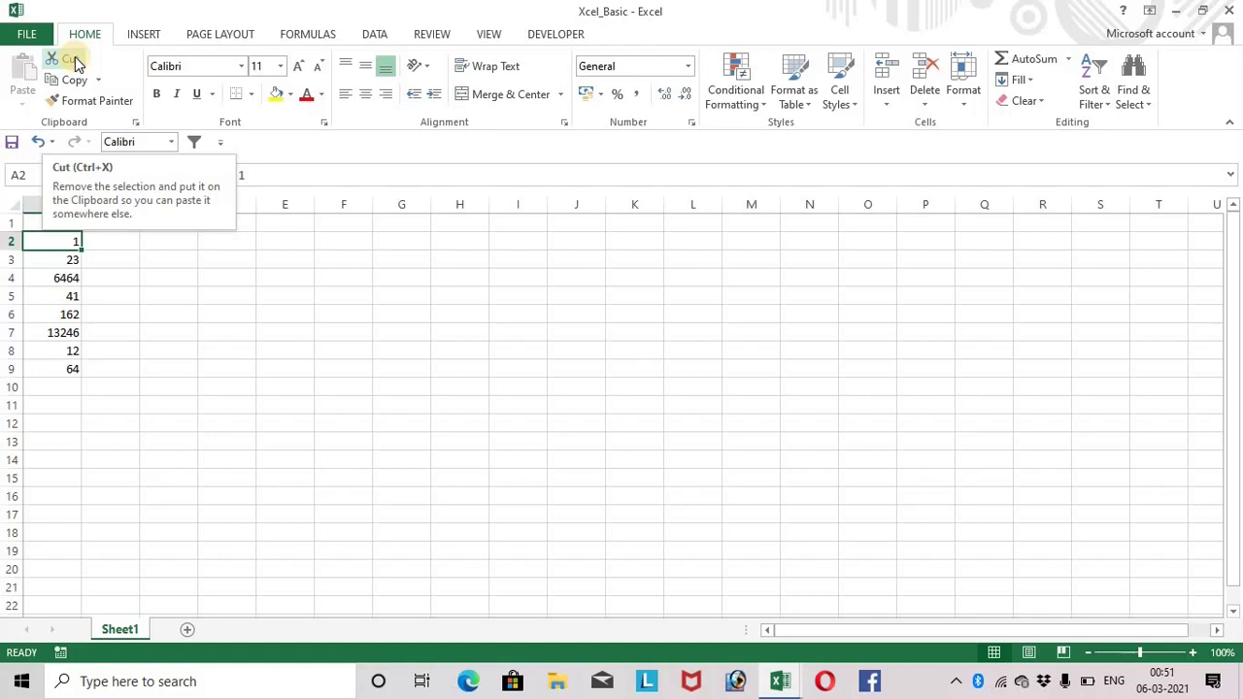
key("shift+Down")
key("shift+Down")
key("shift+Down")
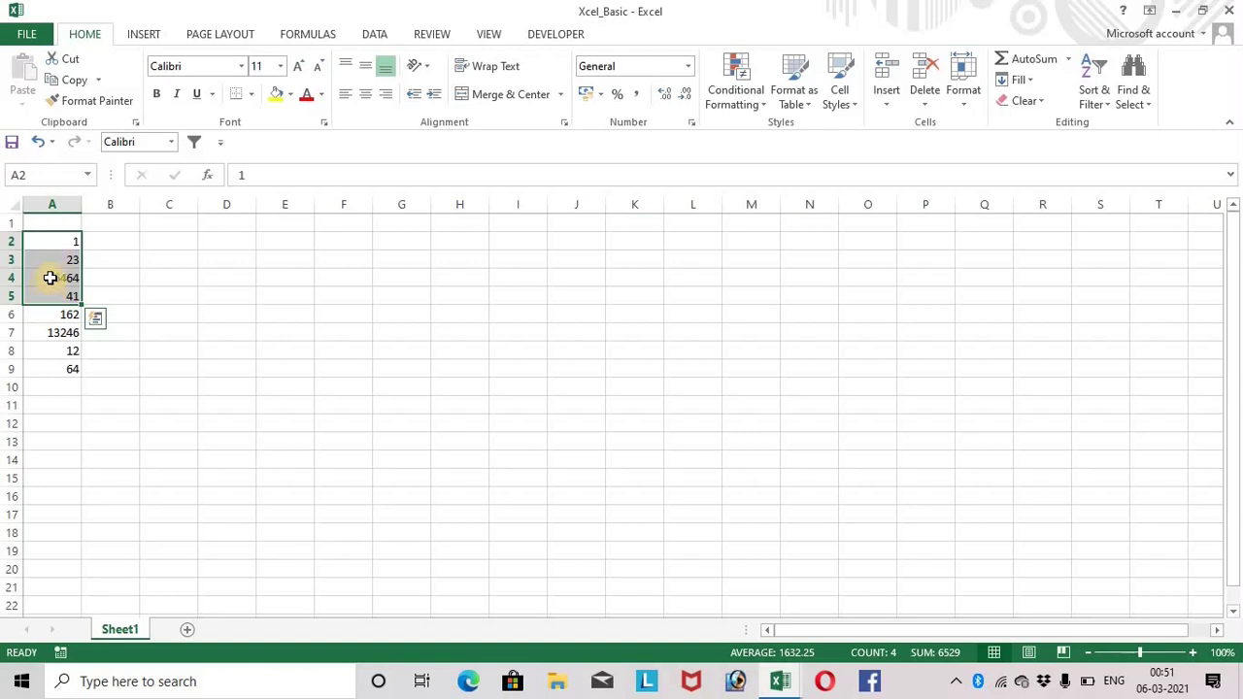
key("ctrl+c")
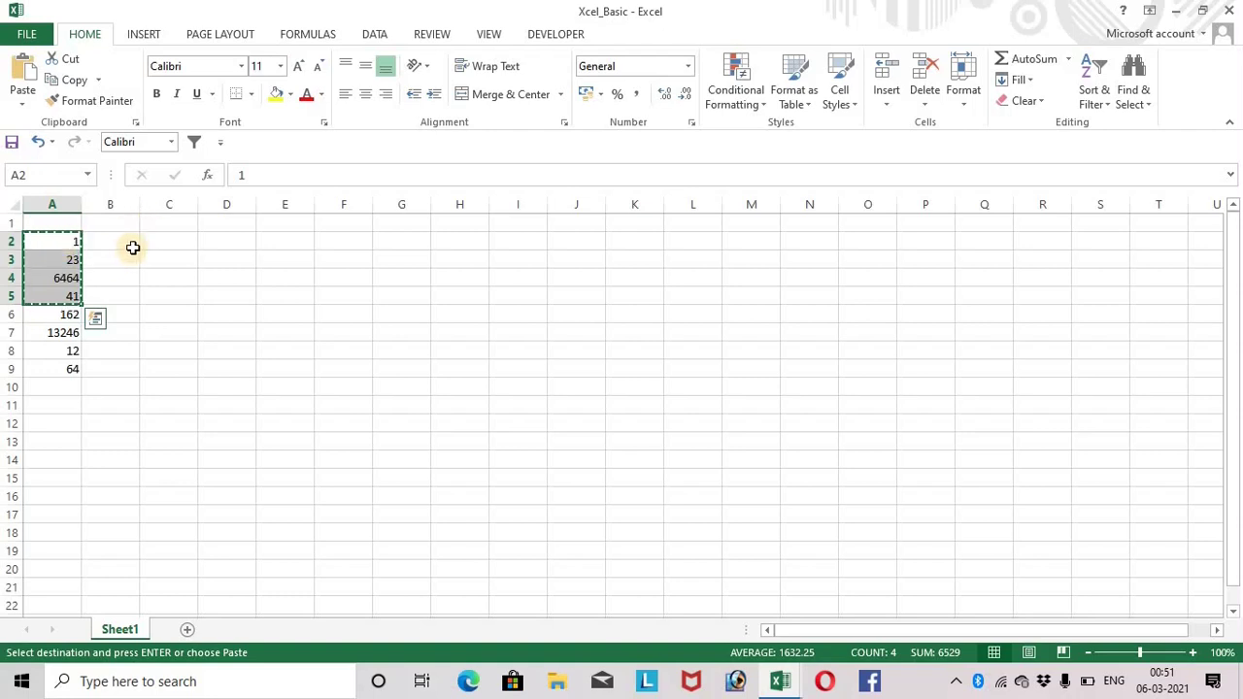
Paste the cut values into column C starting at cell C2.
left_click(171, 240)
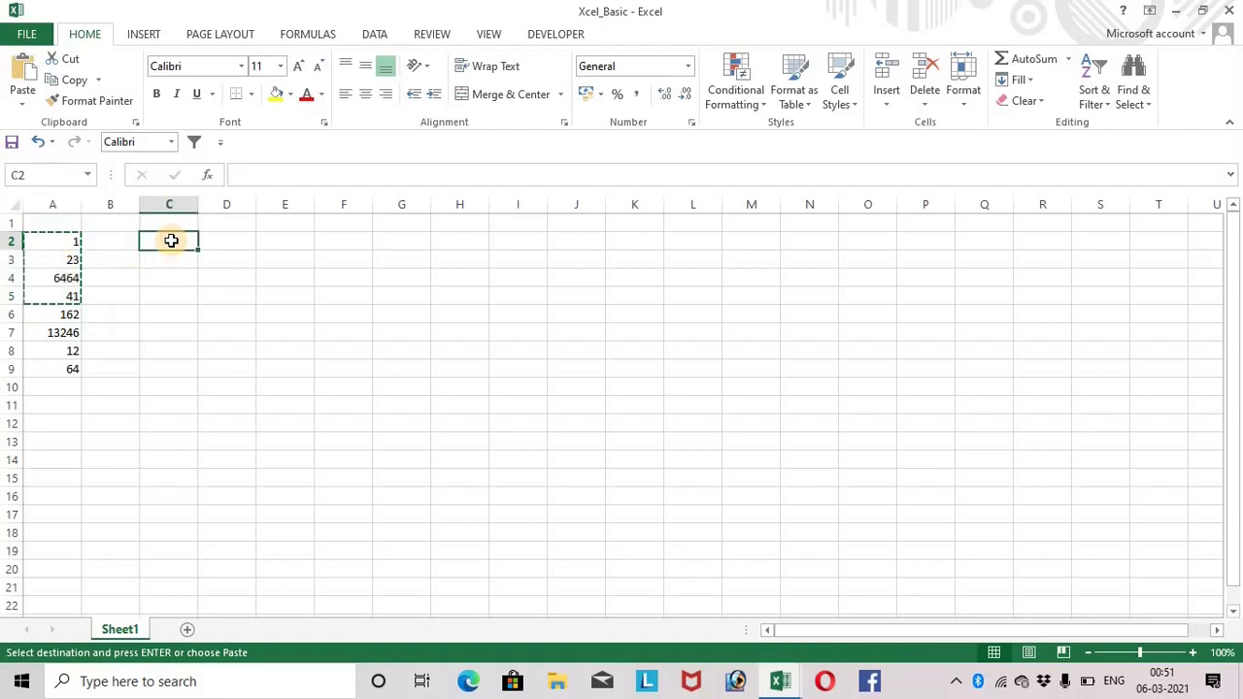
left_click(26, 108)
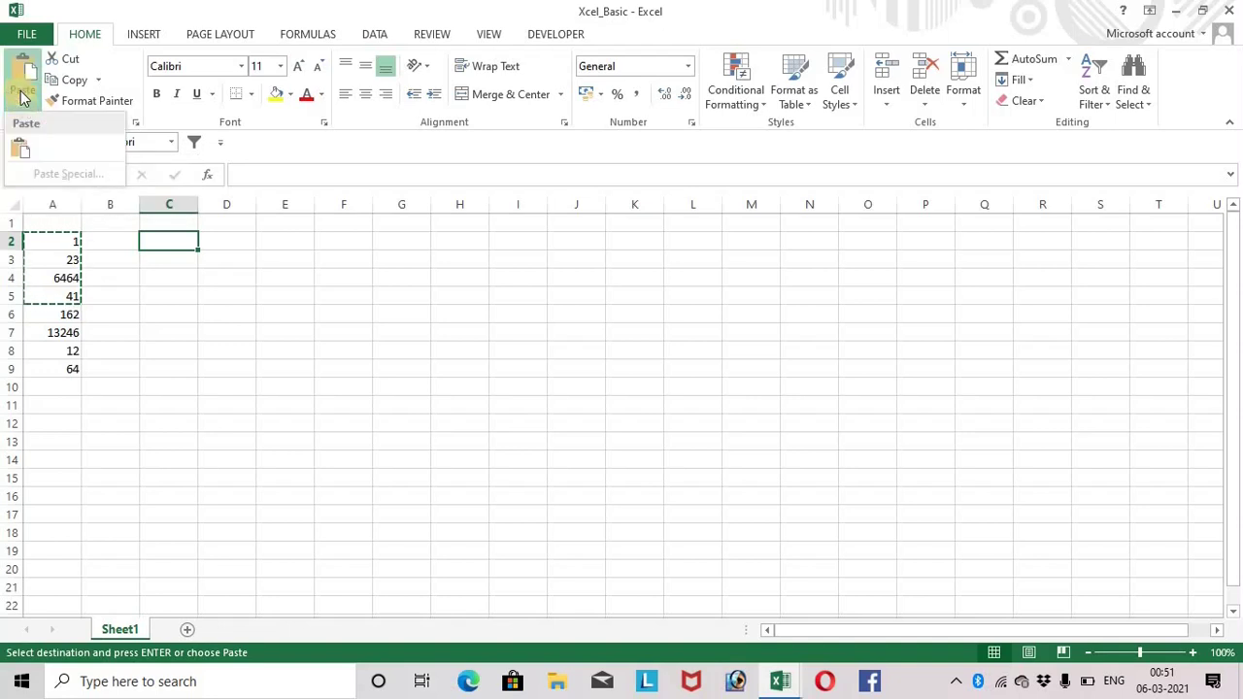
left_click(179, 396)
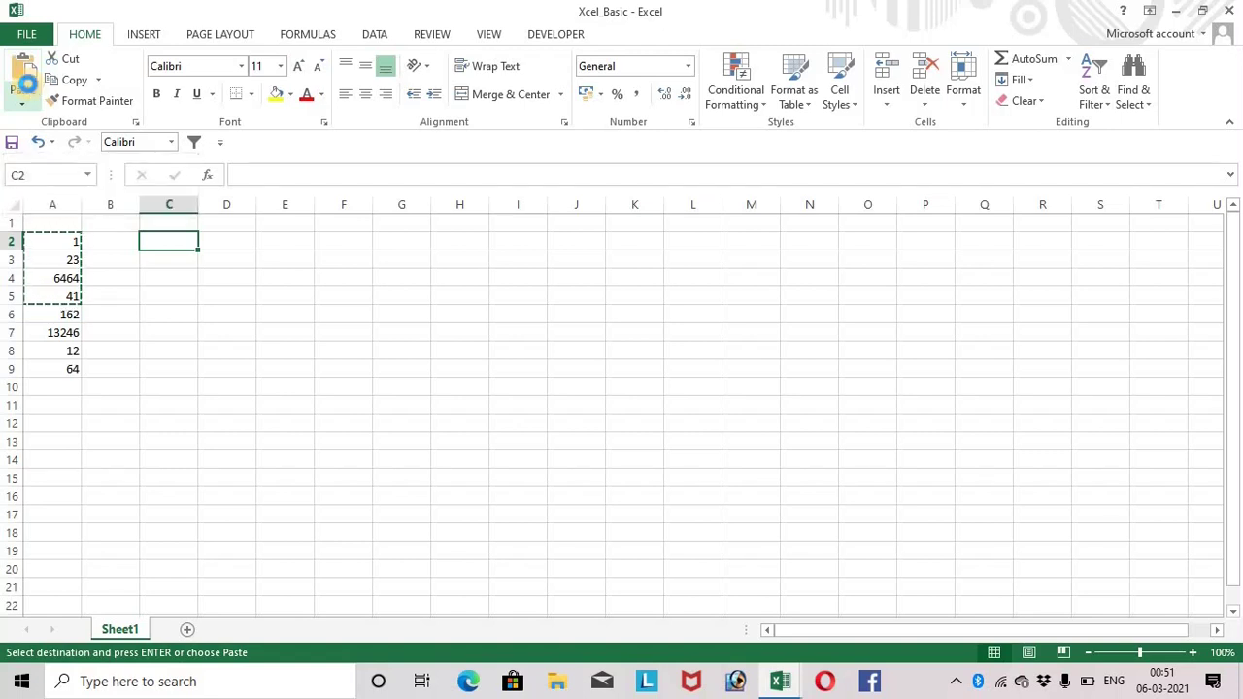
left_click(29, 91)
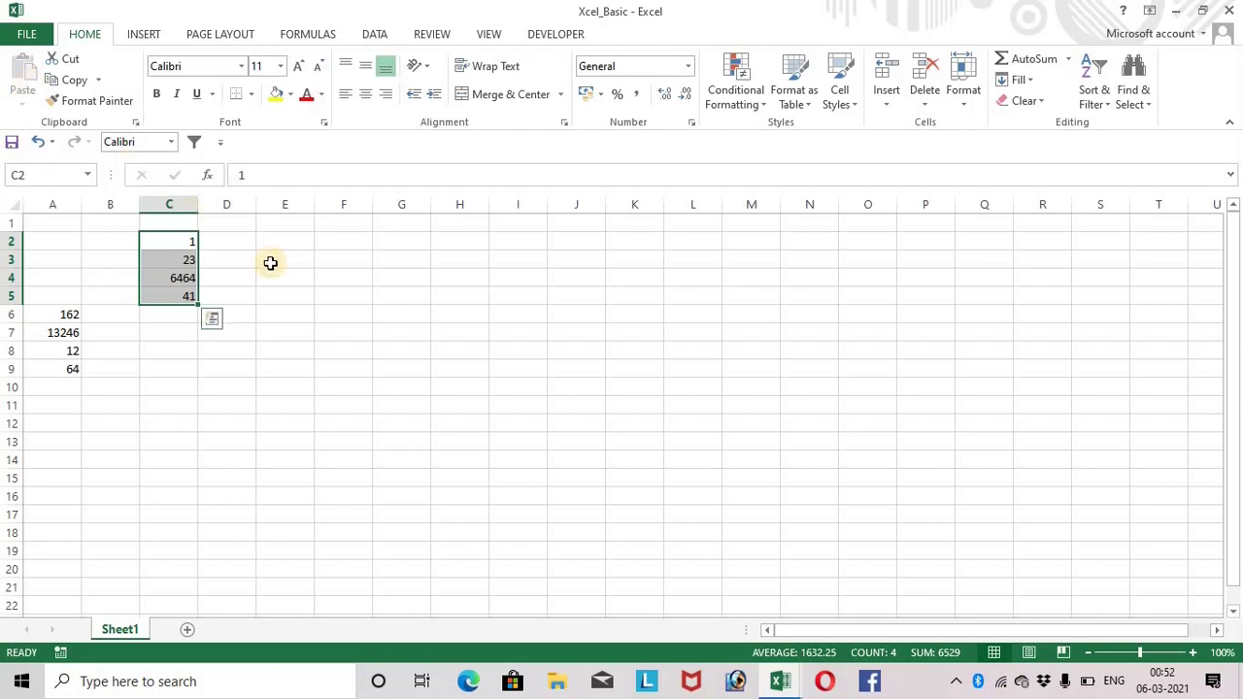
left_click(279, 244)
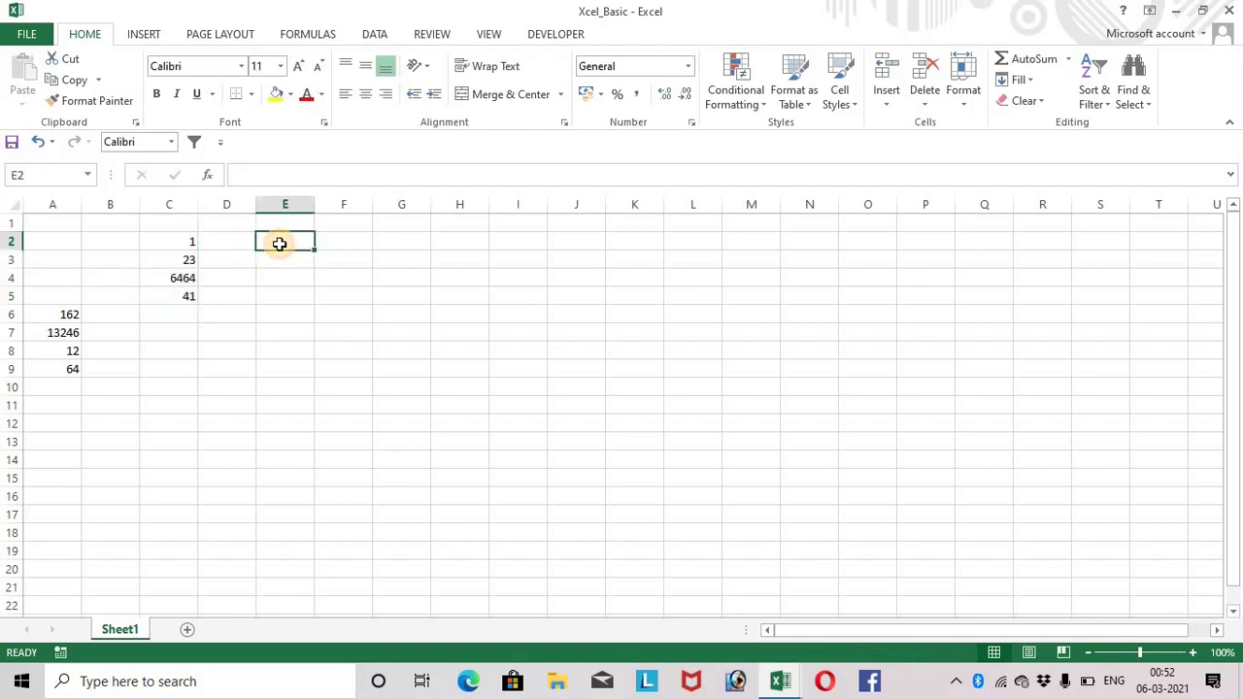
left_click(181, 245)
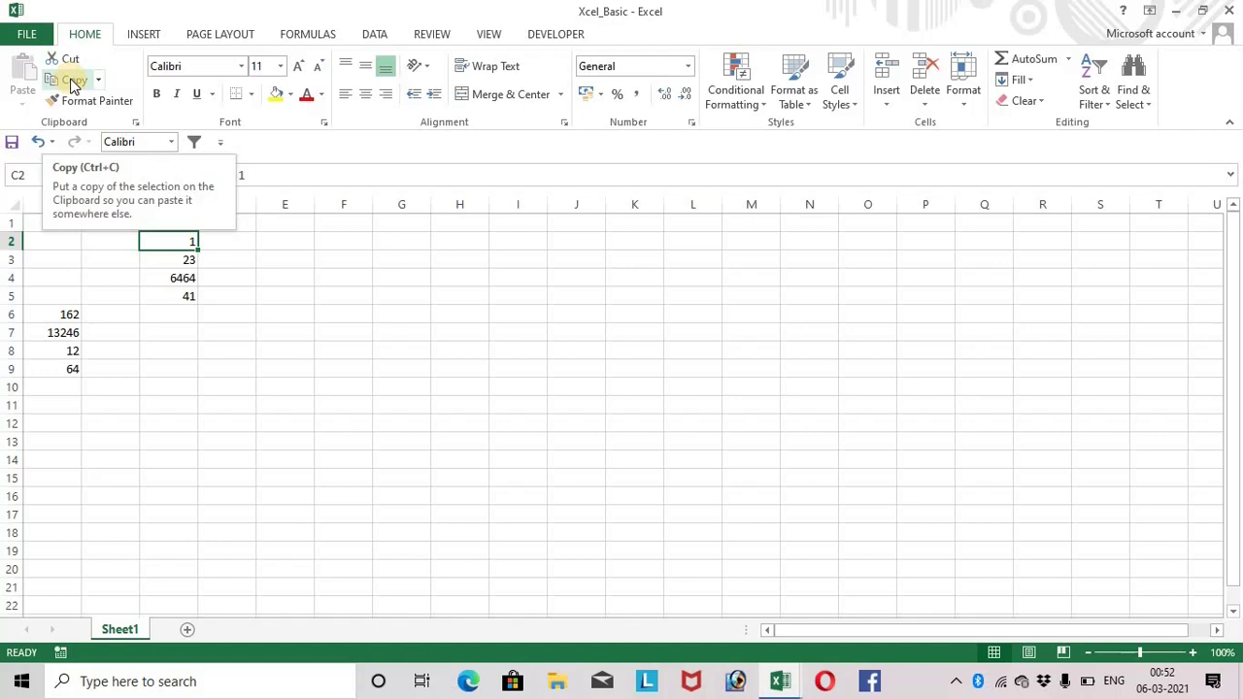
left_click(32, 243)
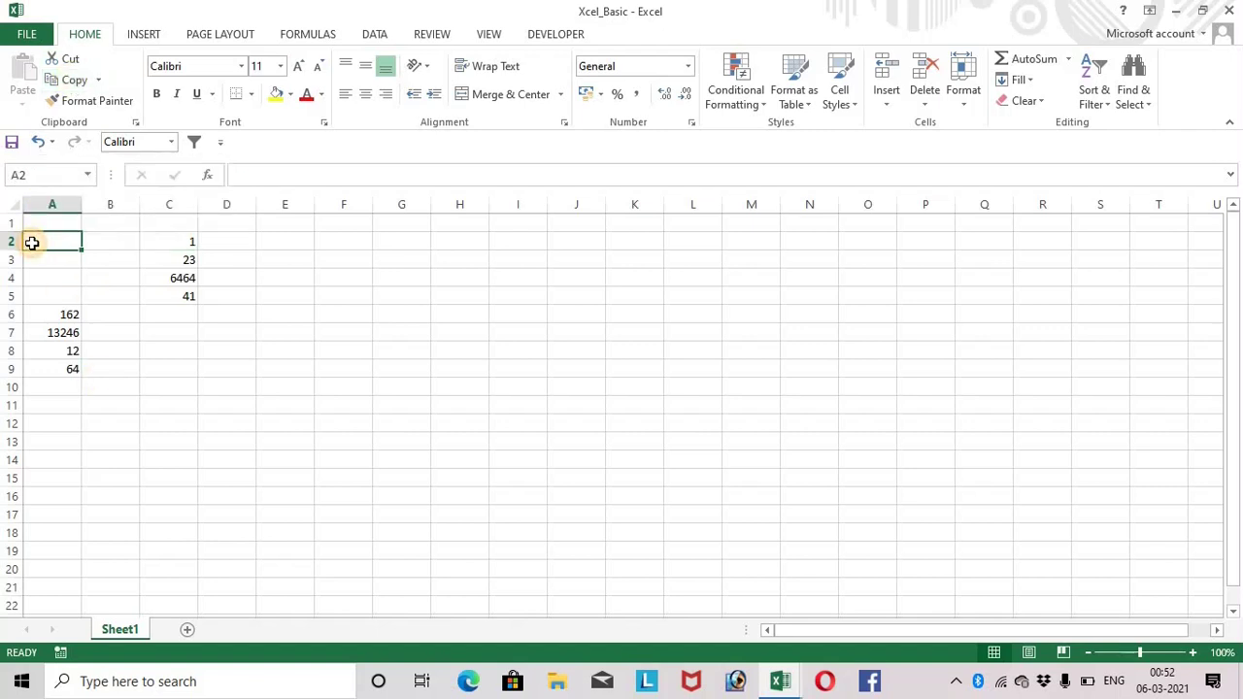
left_click(176, 243)
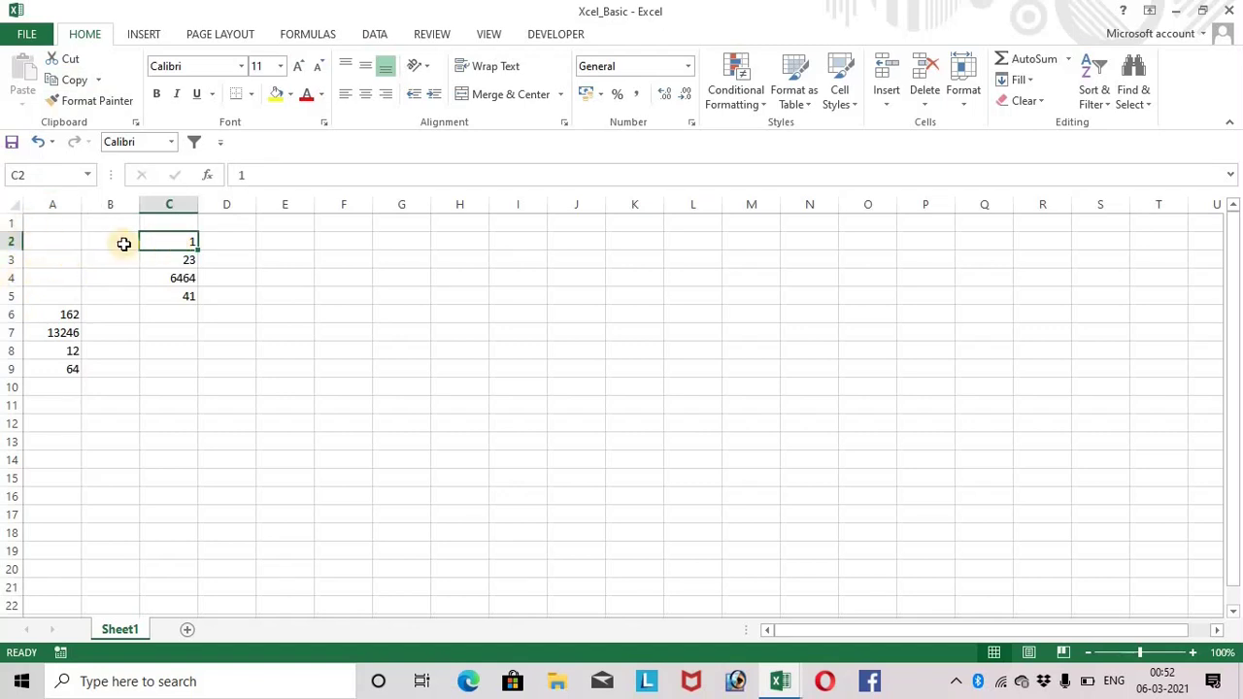
left_click(63, 242)
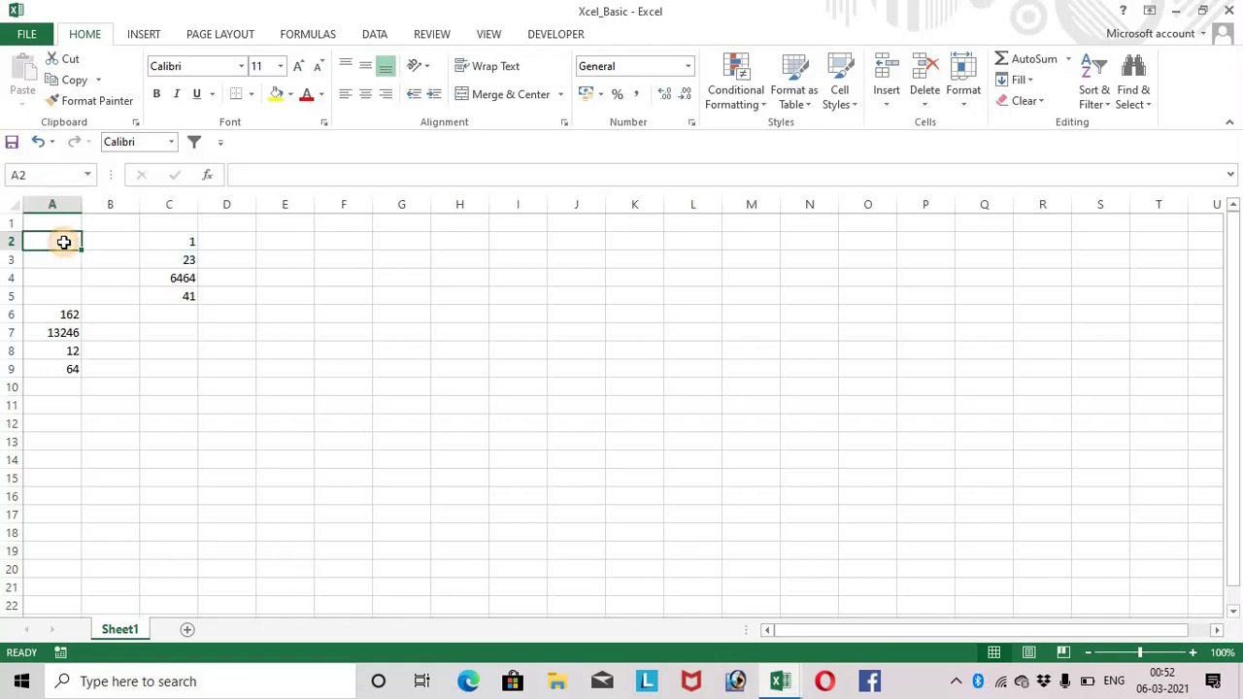
Copy the values in cells C2 to C4 to the clipboard.
left_click(182, 243)
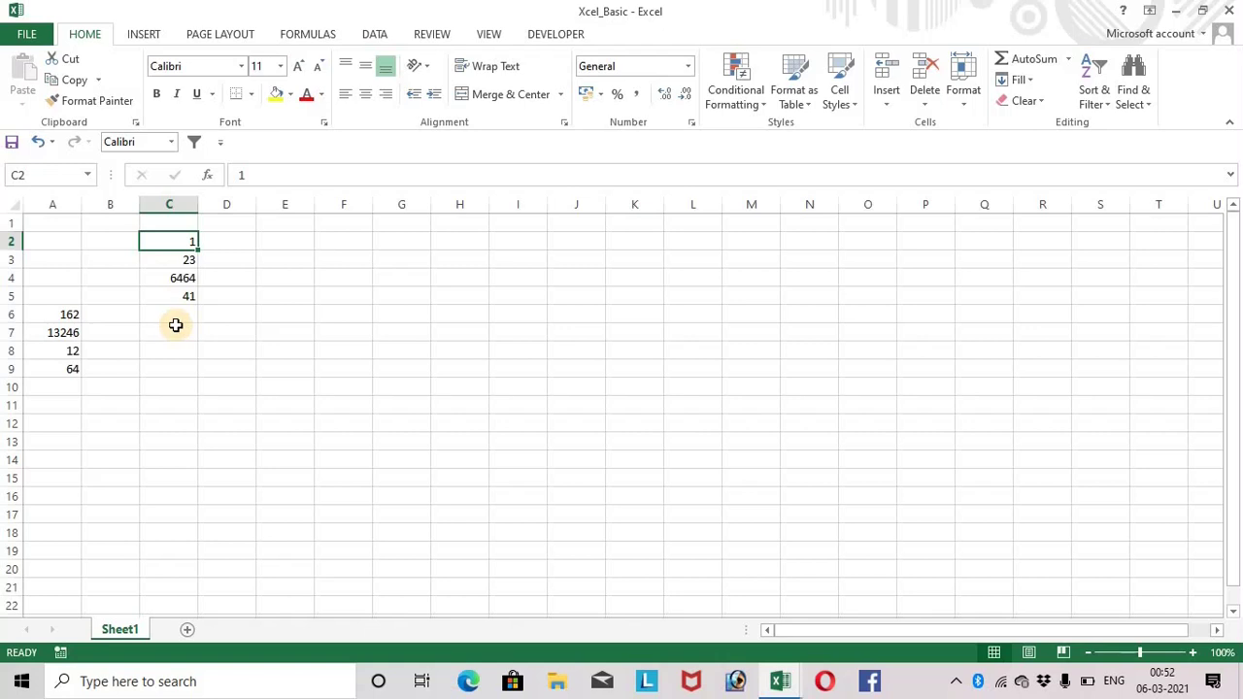
key("shift+Down")
key("shift+Down")
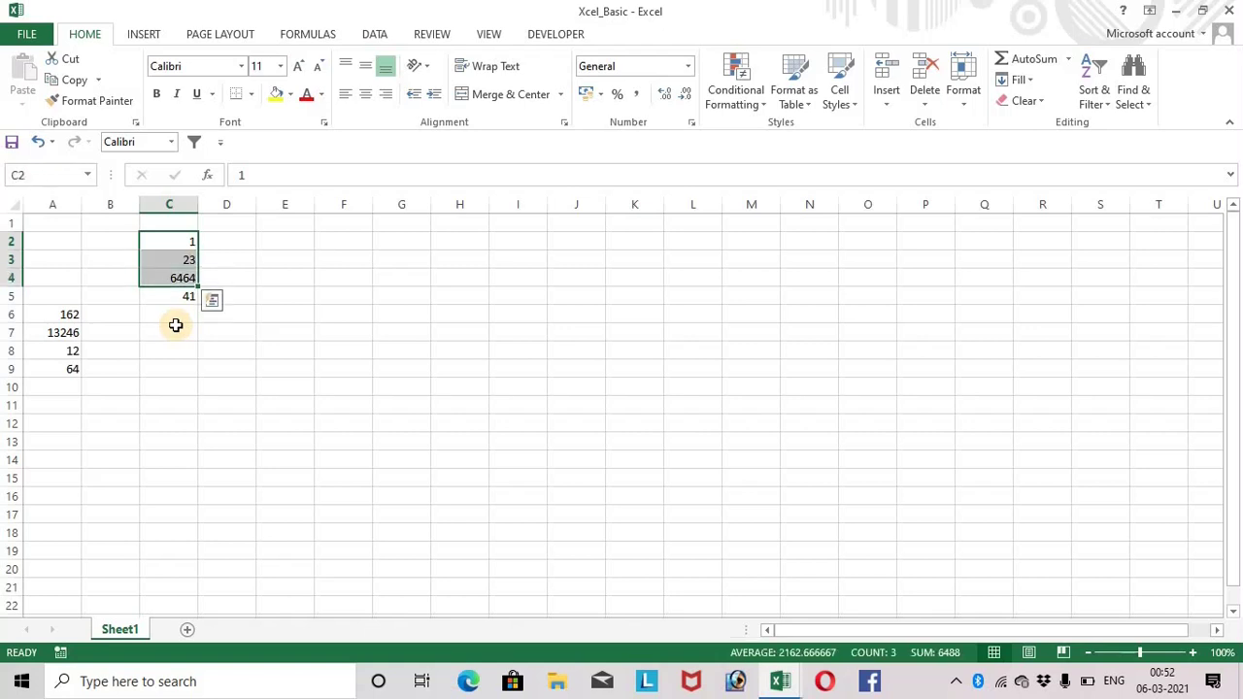
key("ctrl+c")
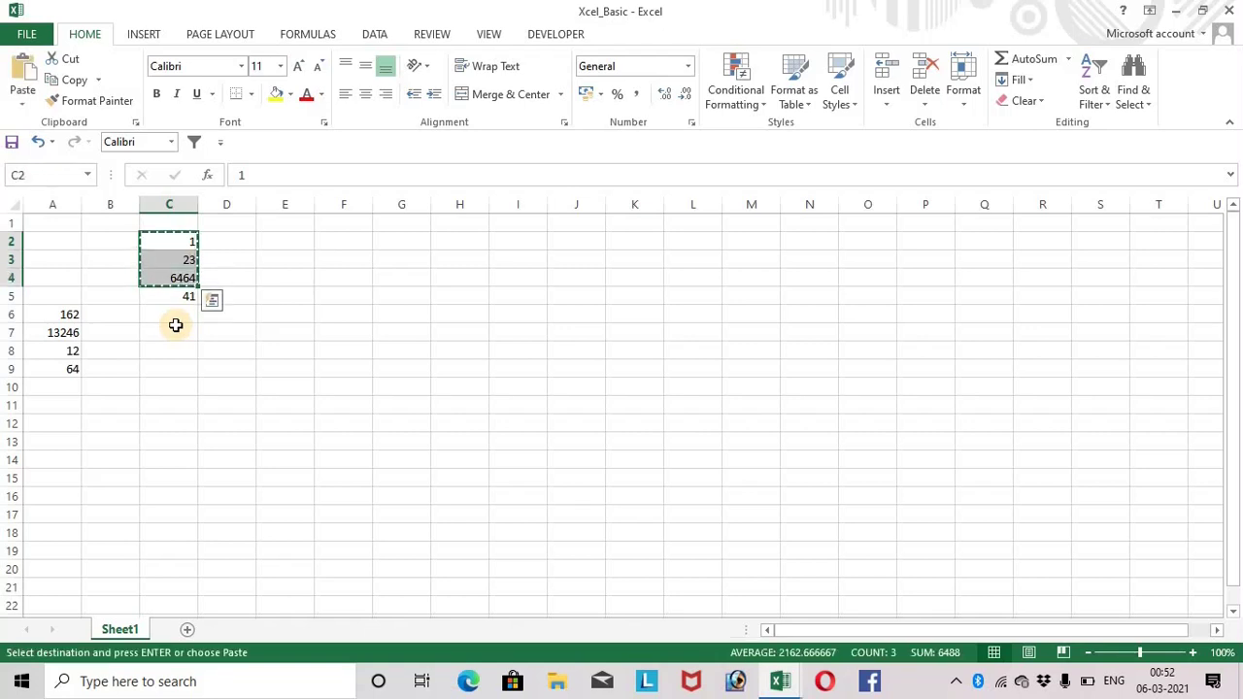
Paste the values copied from C2 to C4 into column A starting at cell A2.
left_click(62, 241)
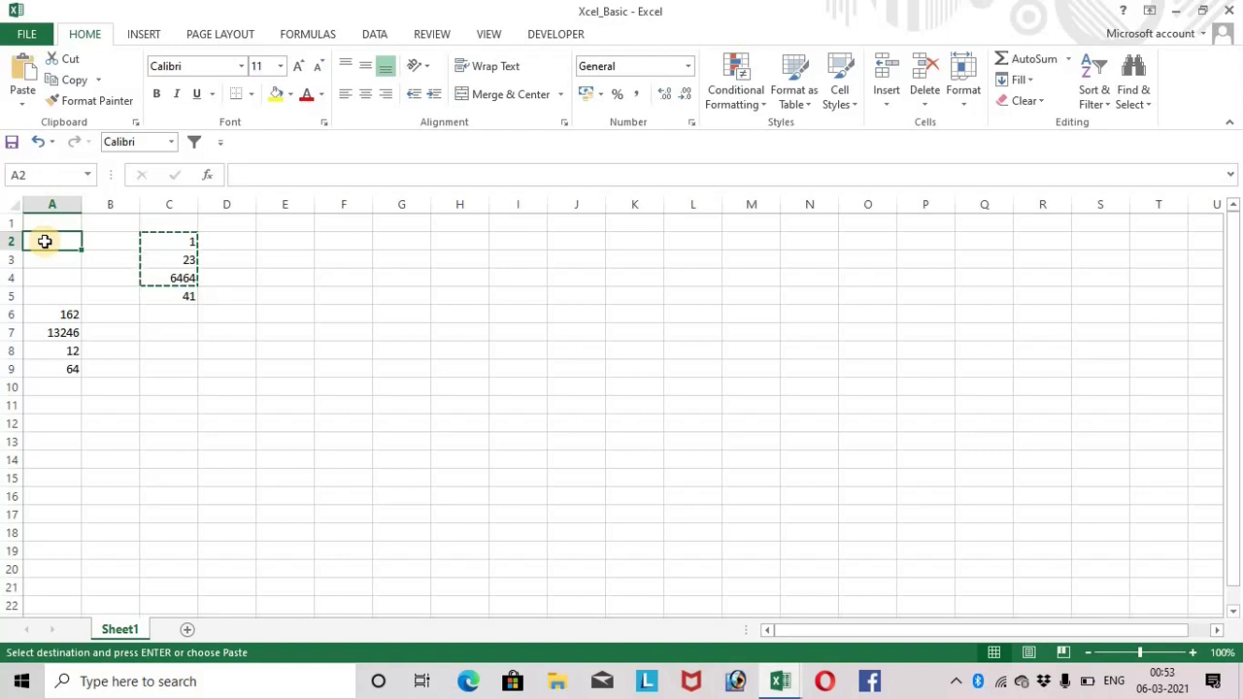
left_click(160, 235)
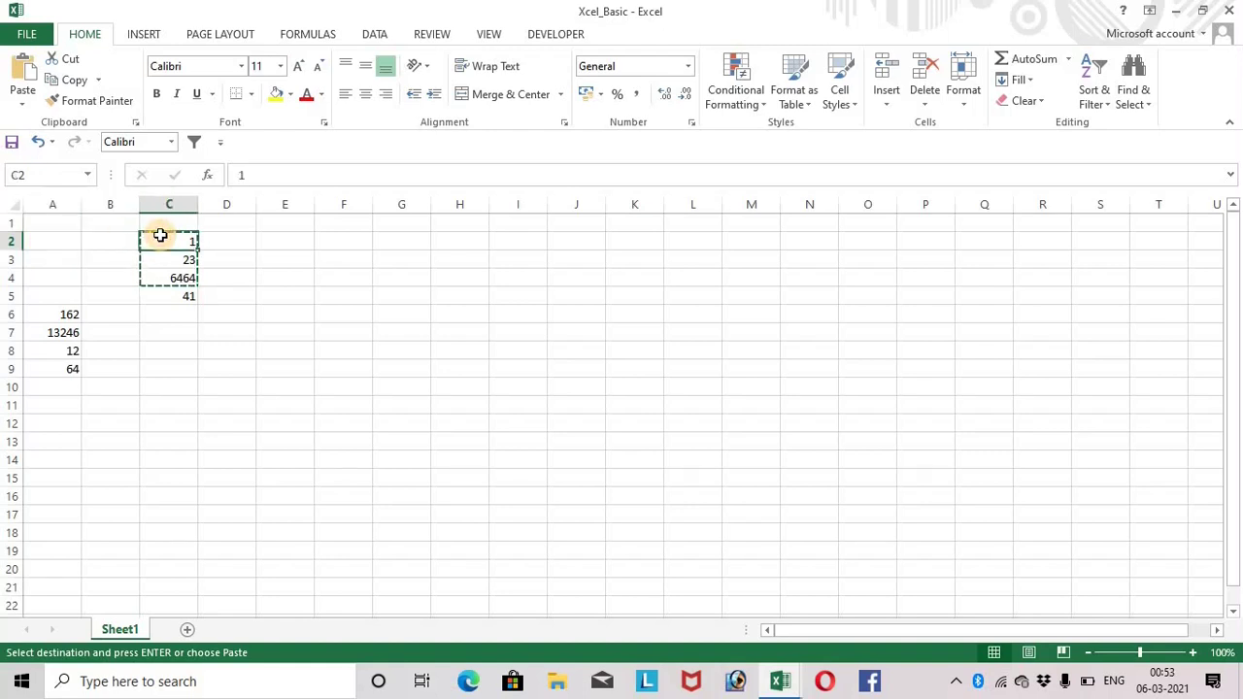
key("shift+Down")
key("shift+Down")
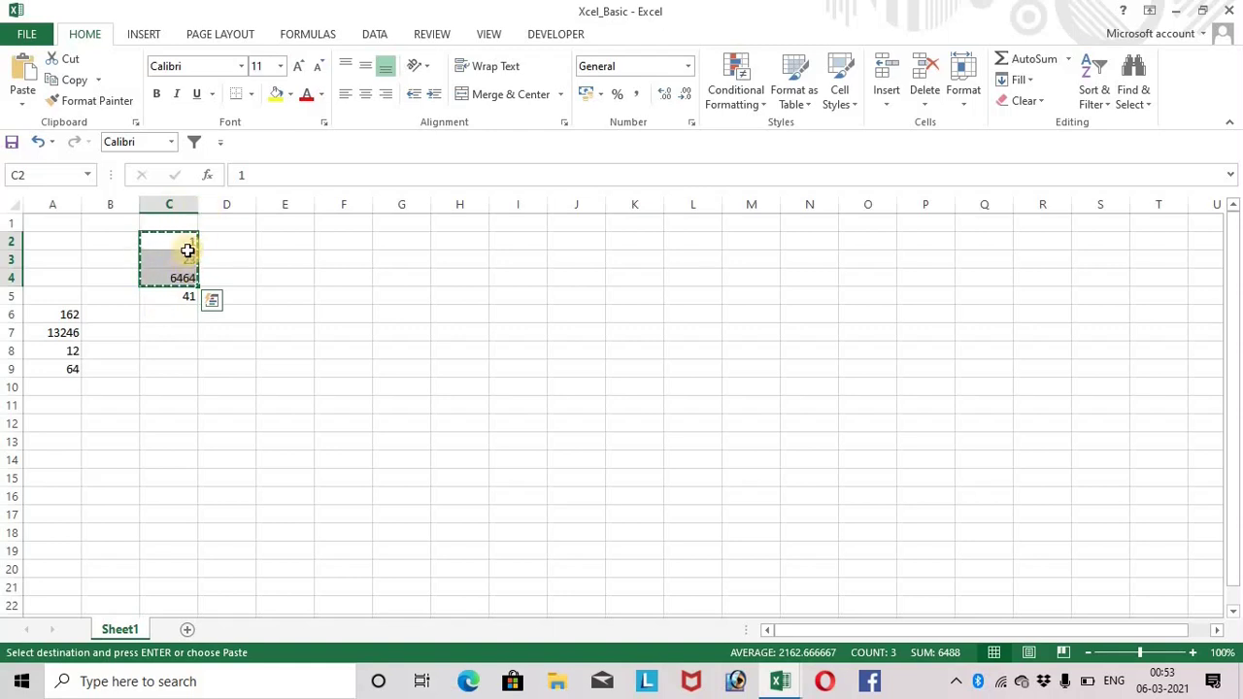
left_click(60, 243)
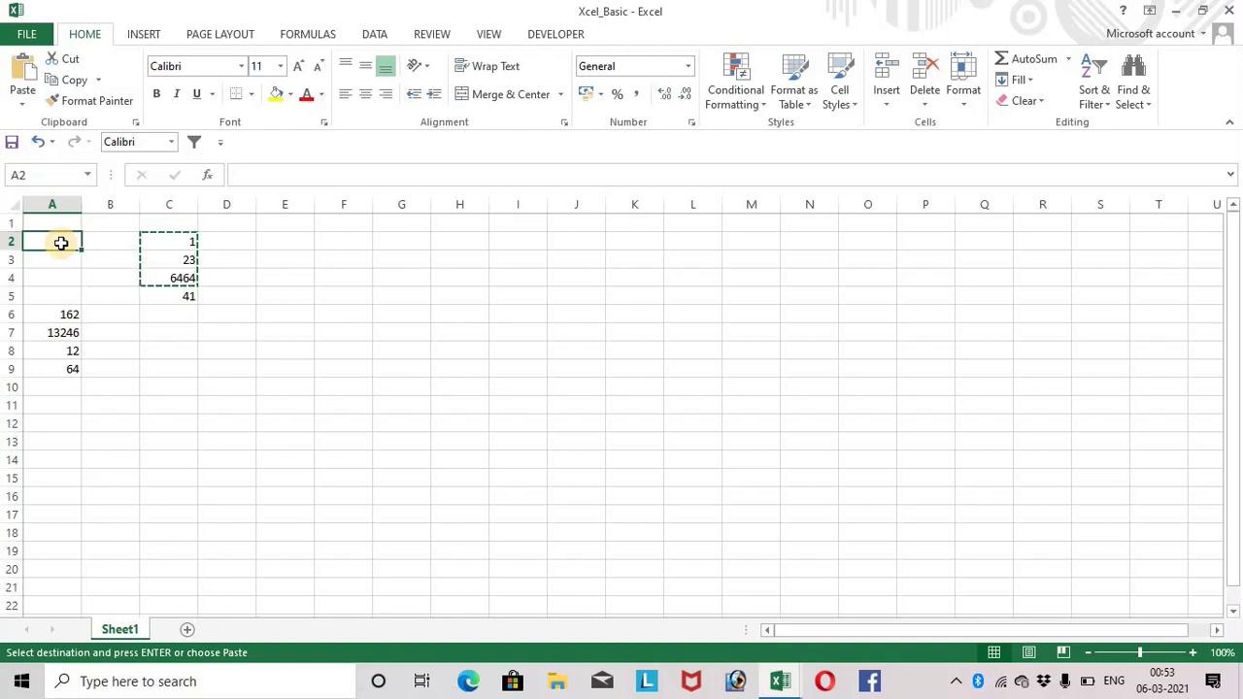
key("ctrl+v")
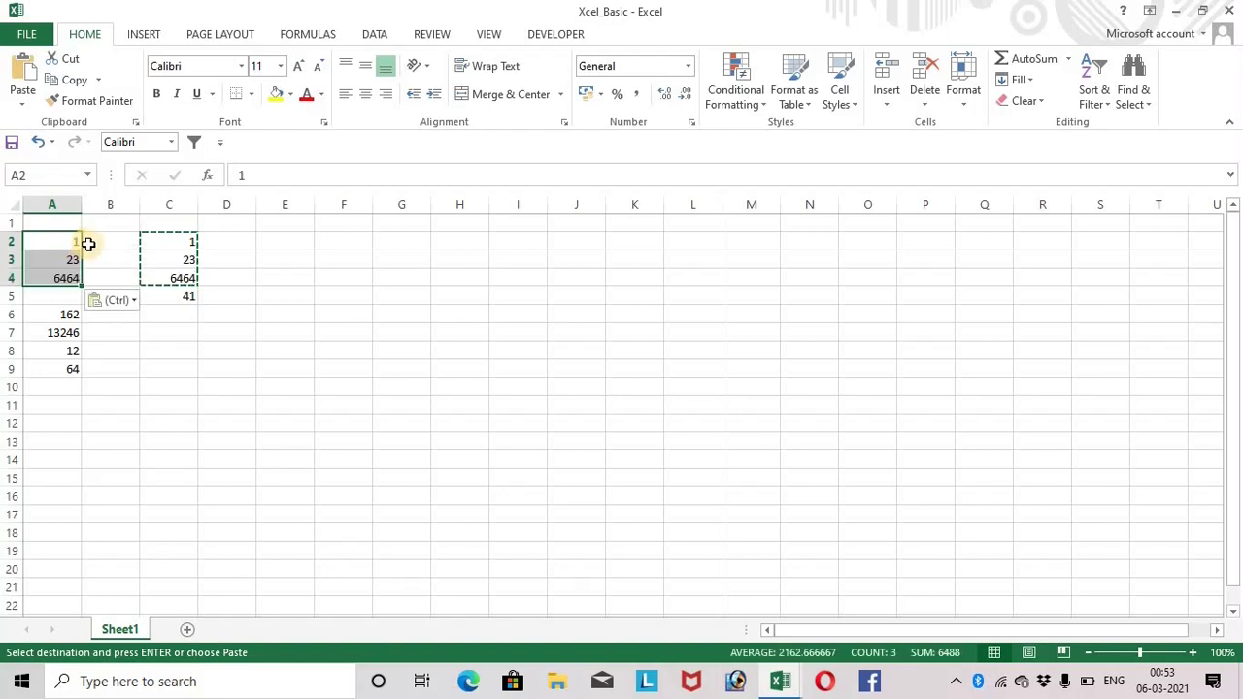
left_click(155, 248)
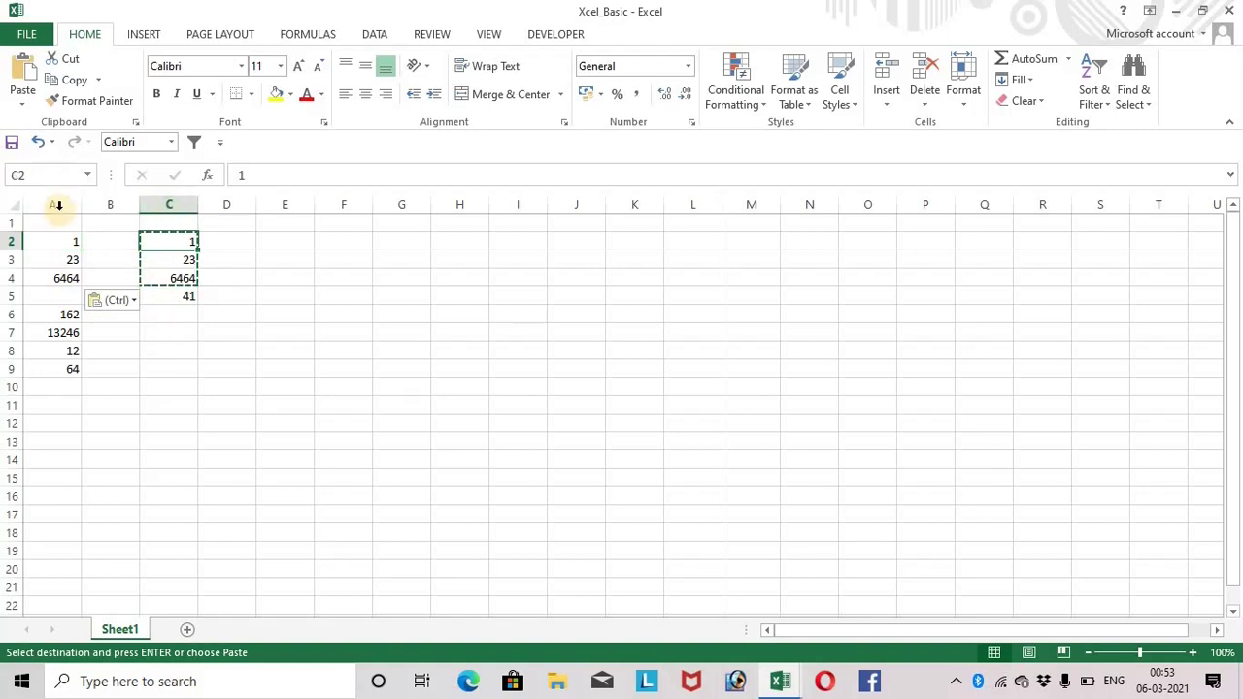